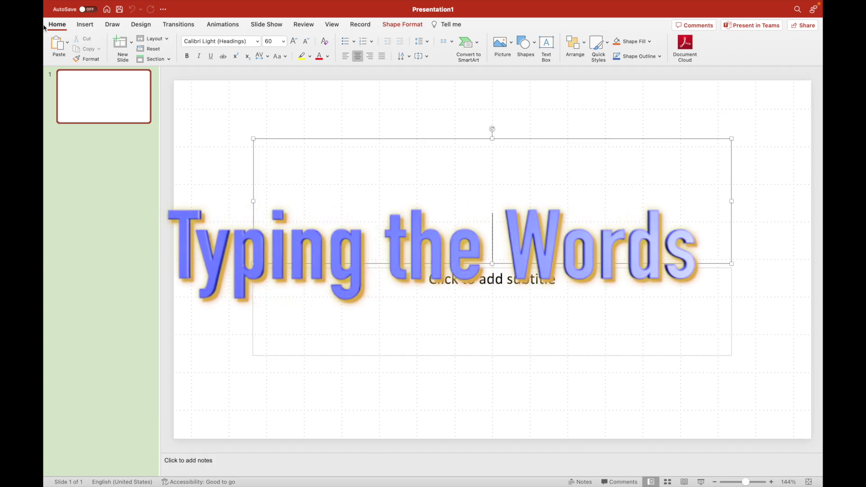
Draw a rectangle over the slide and give it a white fill.
click(84, 24)
click(239, 47)
click(294, 72)
drag(252, 138, 492, 268)
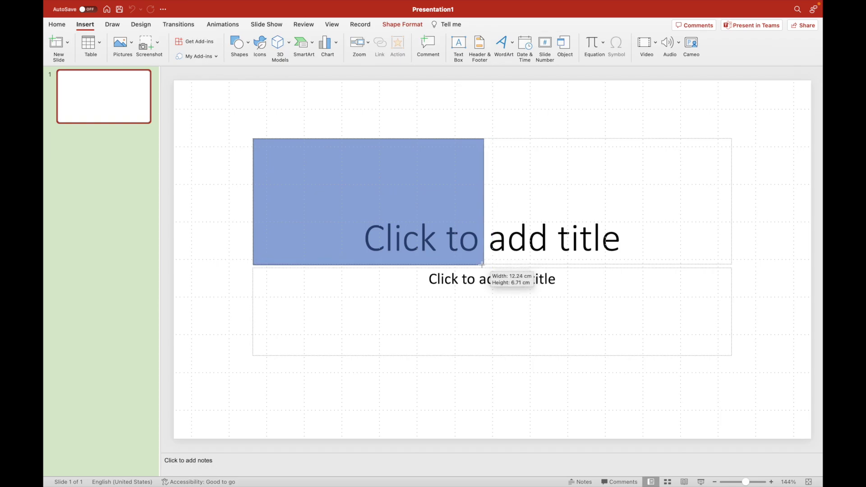
drag(492, 268, 492, 259)
click(319, 42)
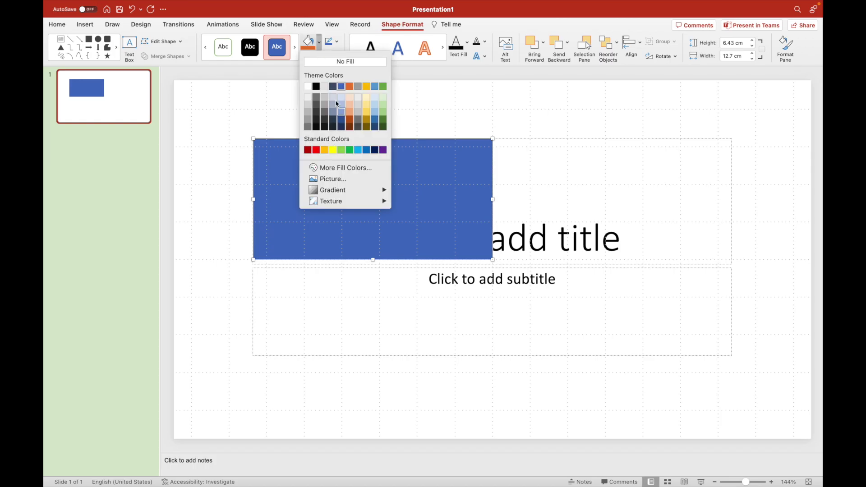
click(308, 86)
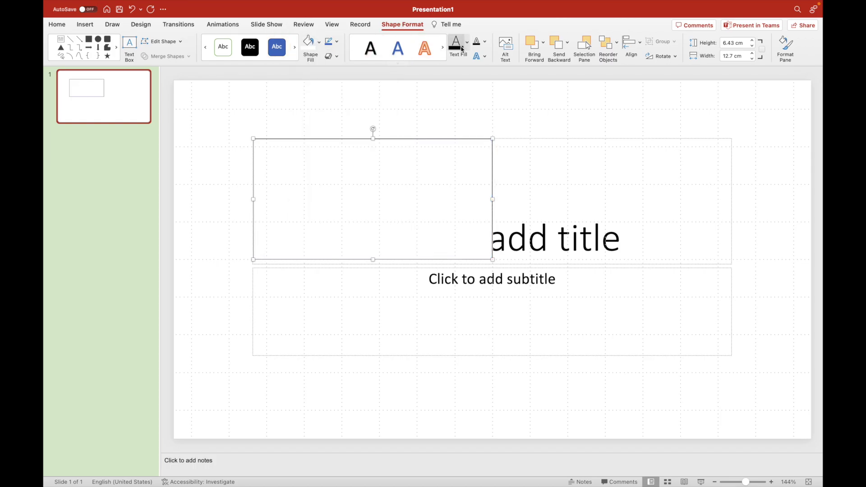
text(Microsoft Powertpoint)
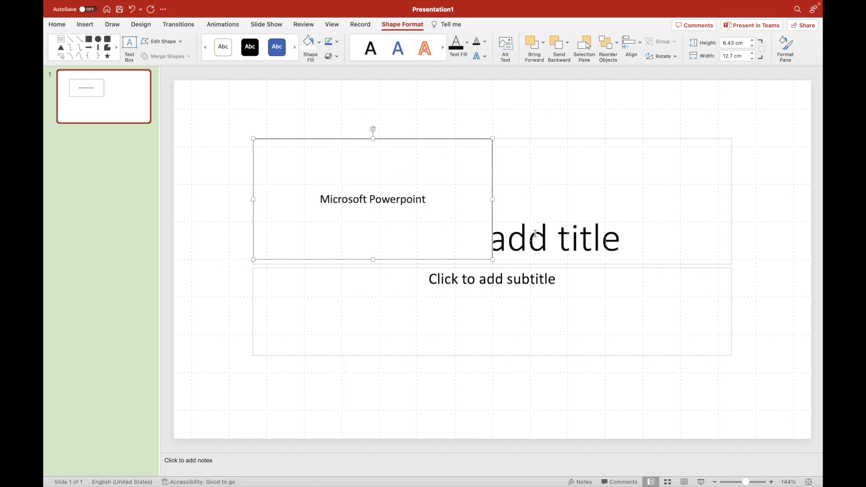
Delete the title and subtitle placeholders and move the white rectangle lower on the slide.
click(535, 234)
click(448, 253)
drag(372, 259, 373, 265)
click(480, 269)
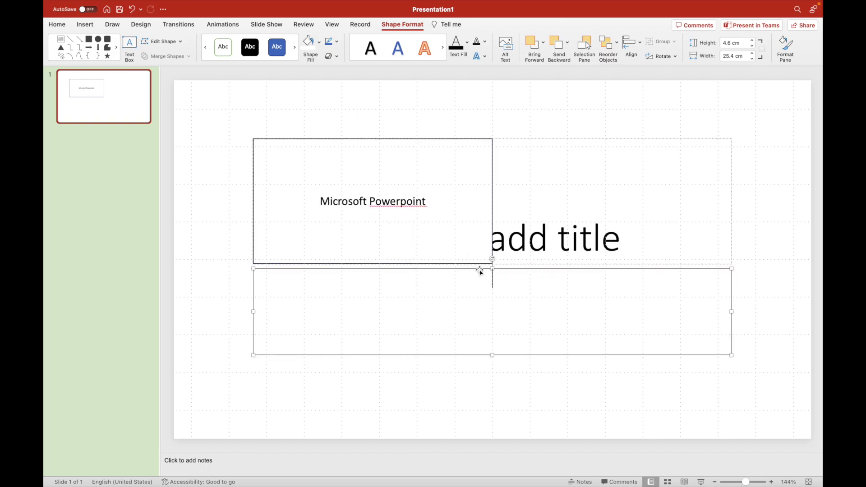
shift+click(543, 233)
key(Delete)
click(492, 174)
drag(494, 175, 493, 234)
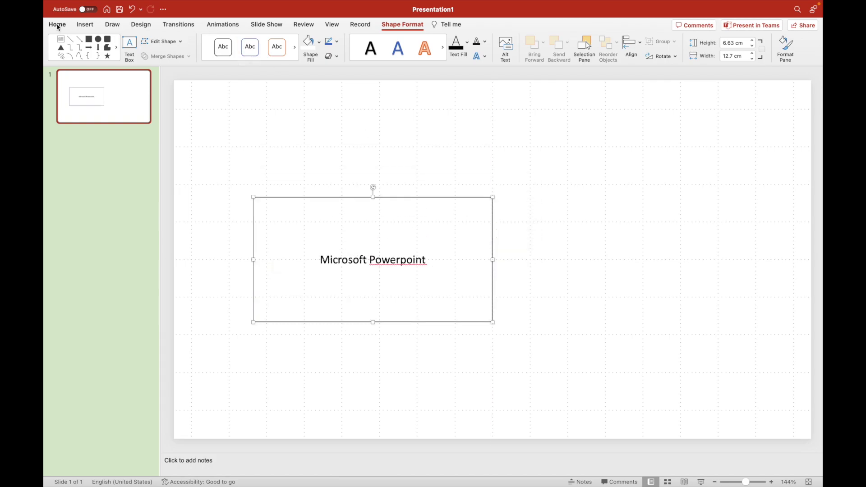
Enlarge the 'Microsoft Powerpoint' text to 36 pt and select its box.
click(58, 26)
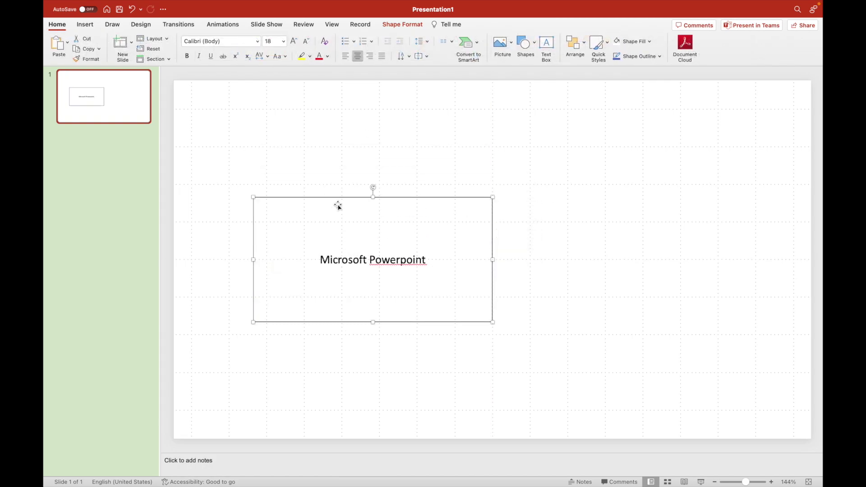
click(294, 43)
click(294, 42)
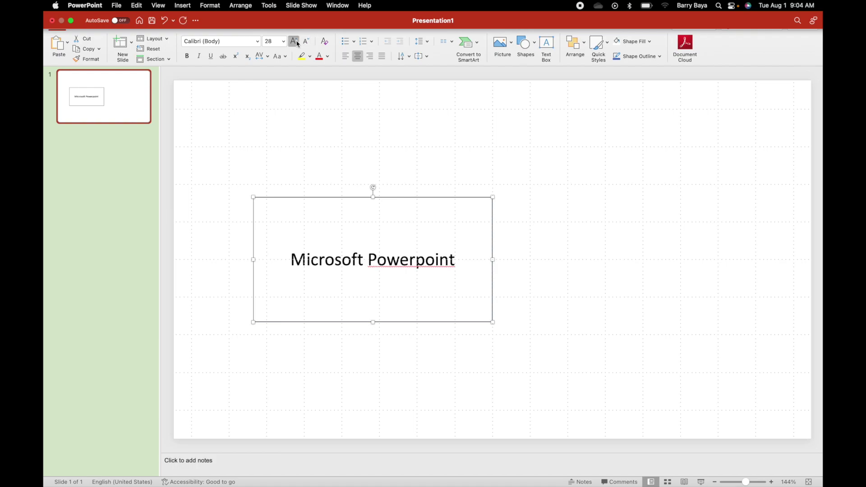
click(294, 42)
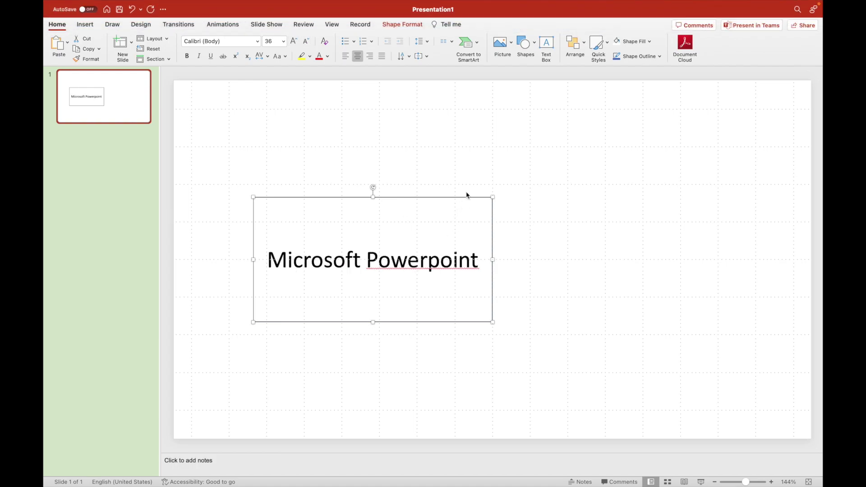
click(438, 248)
click(524, 160)
click(494, 246)
Paste a copy of the box to the right of the original, shrunk to half height.
key(ctrl+v)
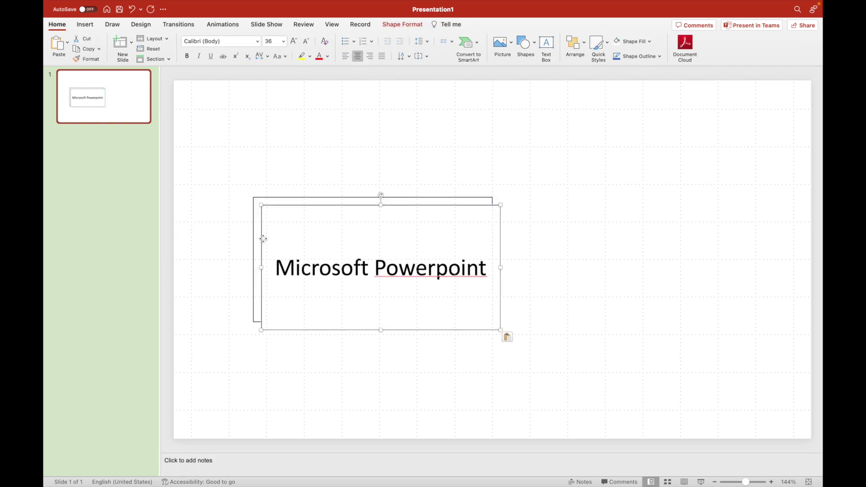
drag(264, 238, 494, 228)
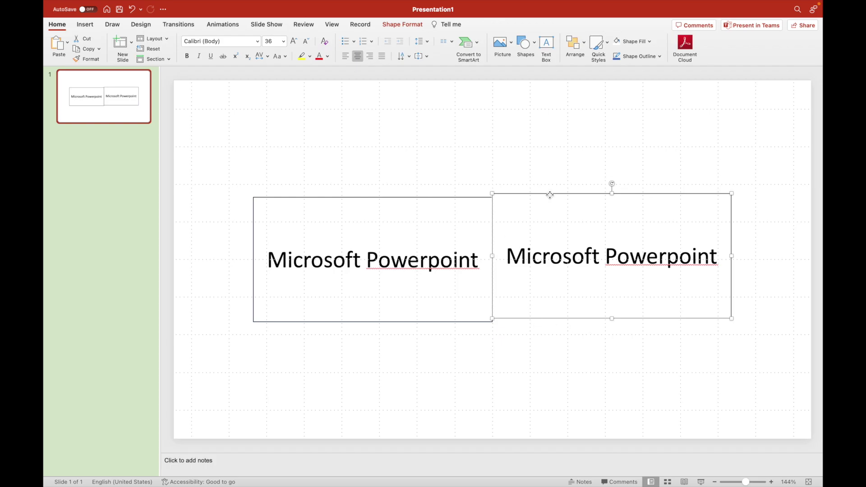
drag(541, 205, 544, 208)
mouse_move(614, 321)
mouse_down()
mouse_move(614, 259)
mouse_move(636, 326)
mouse_up()
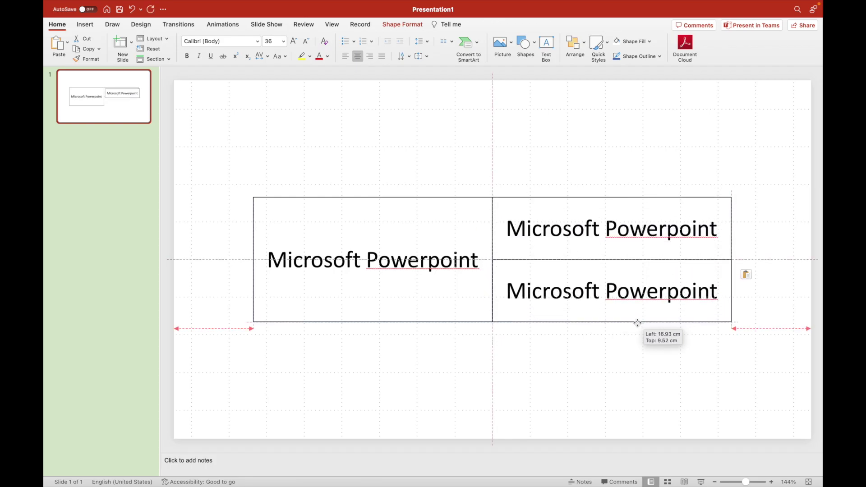
Retype the right boxes as 'Making the Text' and 'Appear from the Center' at 32 pt.
click(620, 223)
triple_click(620, 223)
text(Makin)
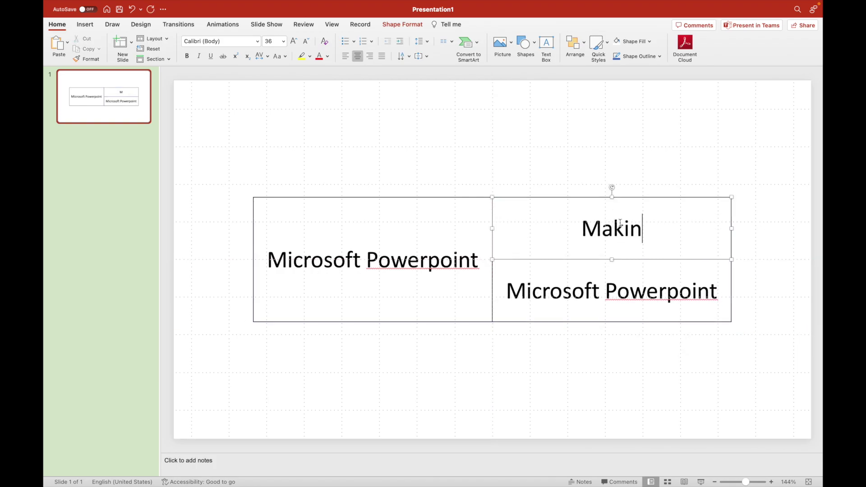
text(g the Text)
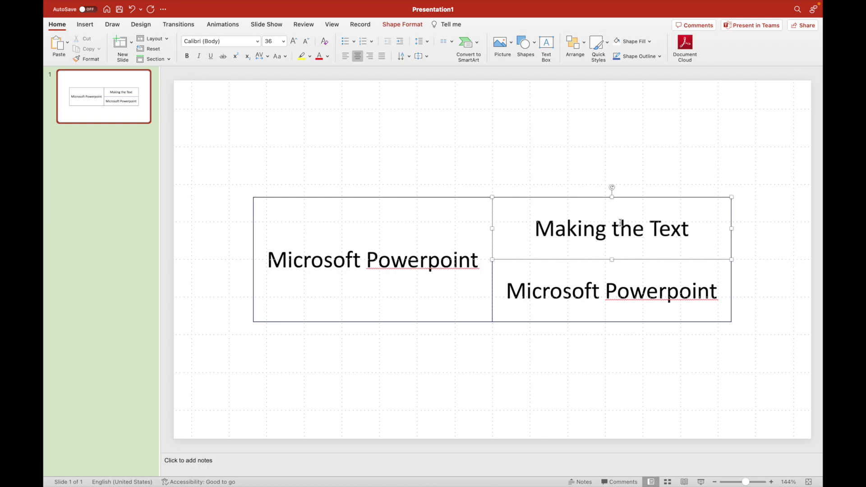
click(605, 280)
triple_click(605, 280)
text(Appear from the Center)
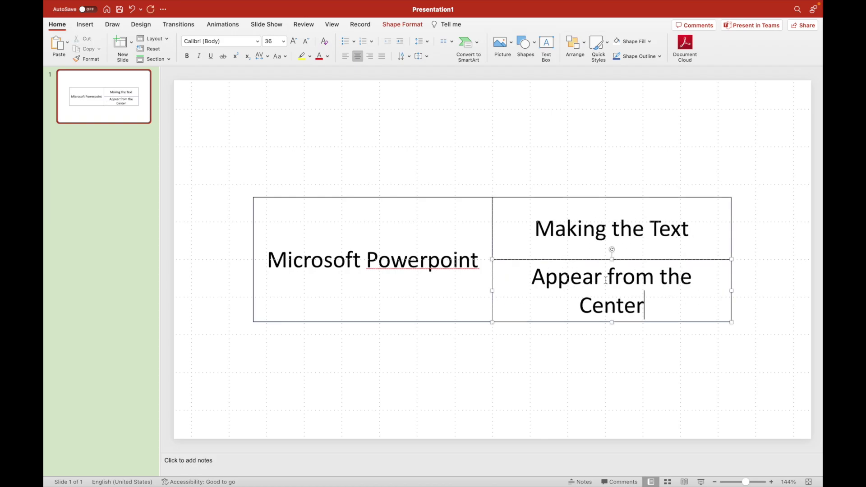
shift+click(568, 236)
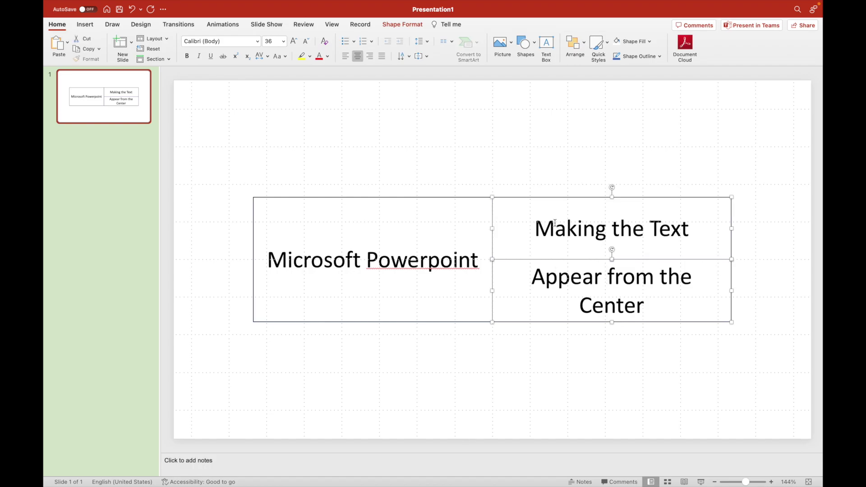
click(307, 41)
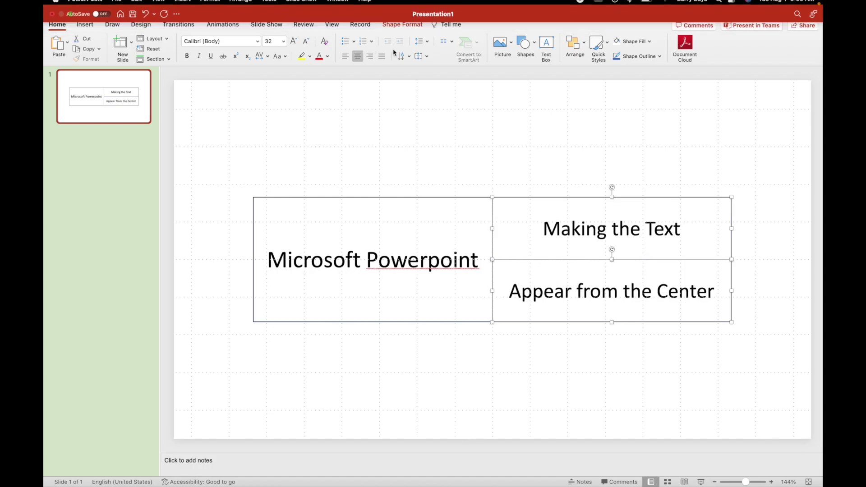
click(422, 42)
click(628, 143)
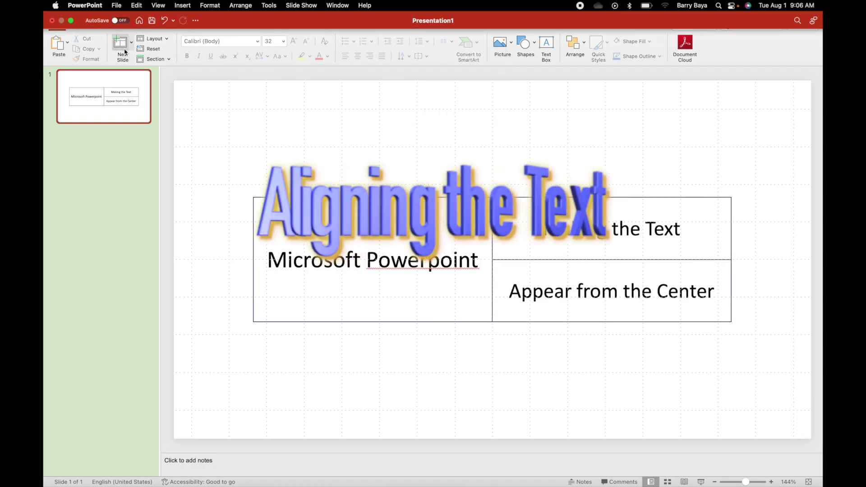
Draw a straight vertical line along the seam between the left box and right boxes.
click(90, 26)
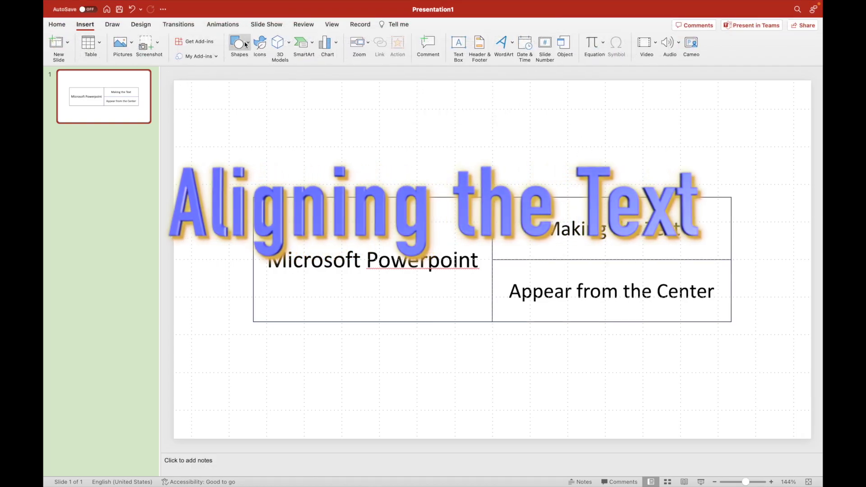
click(245, 43)
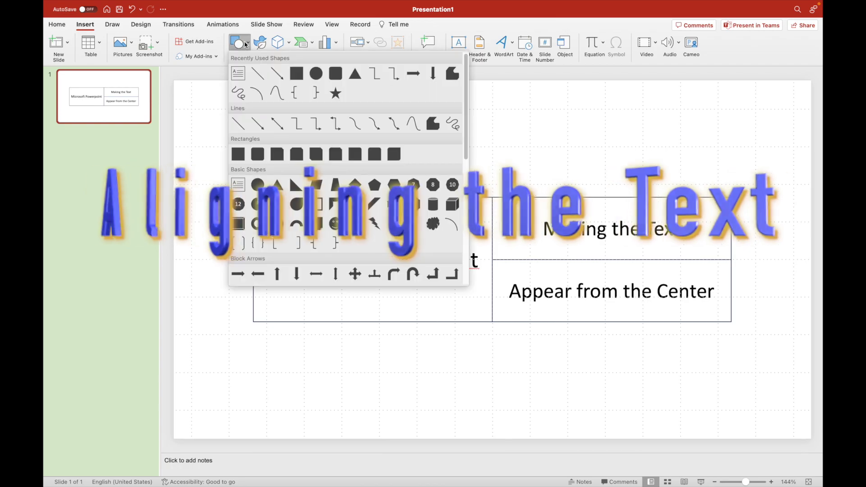
click(257, 73)
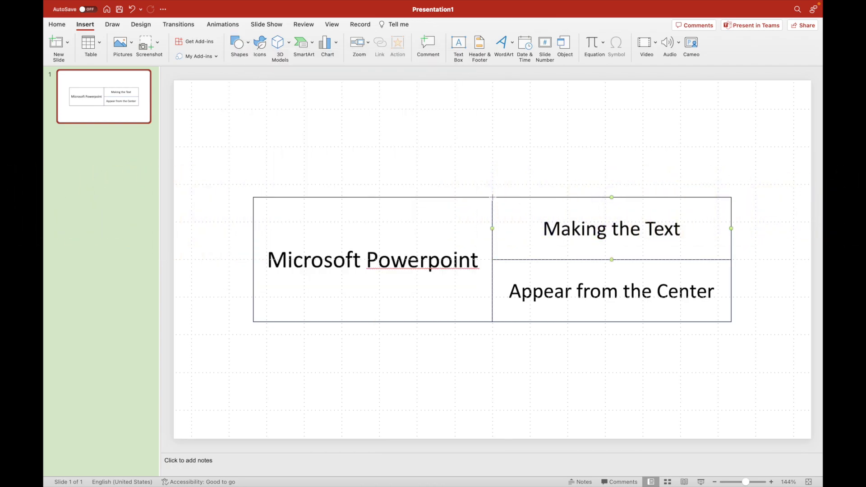
drag(492, 196, 491, 321)
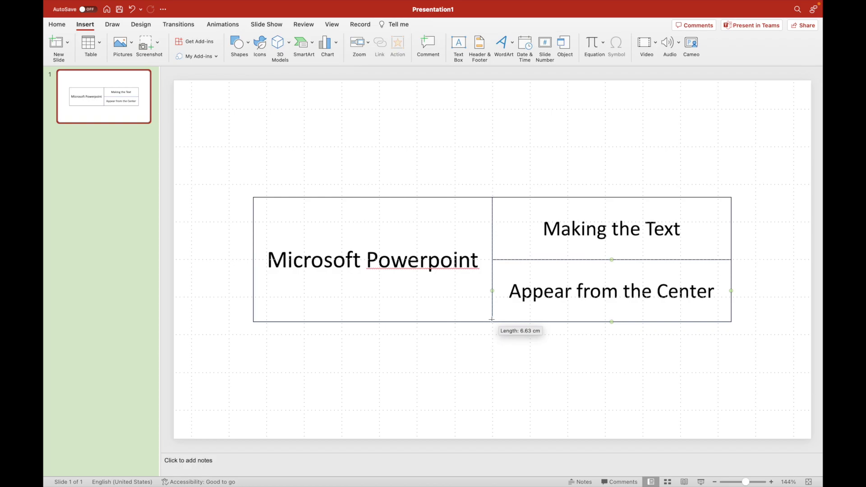
drag(491, 319, 493, 323)
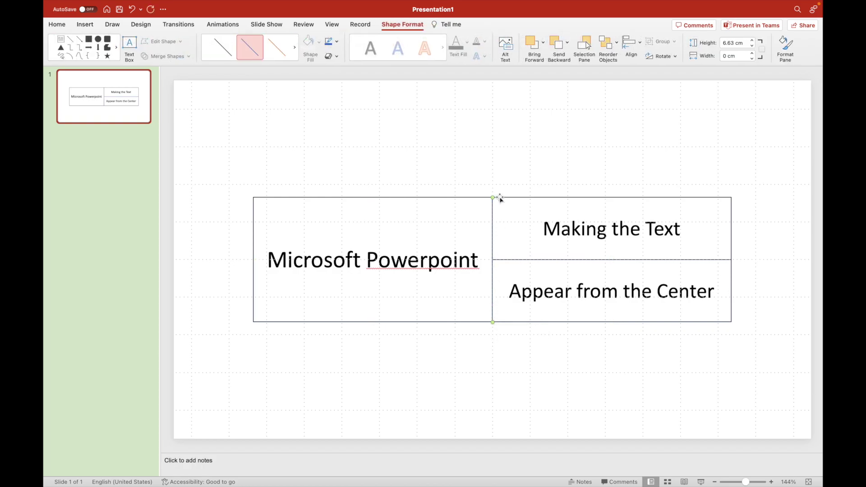
Give the line a custom yellow outline colour.
click(337, 42)
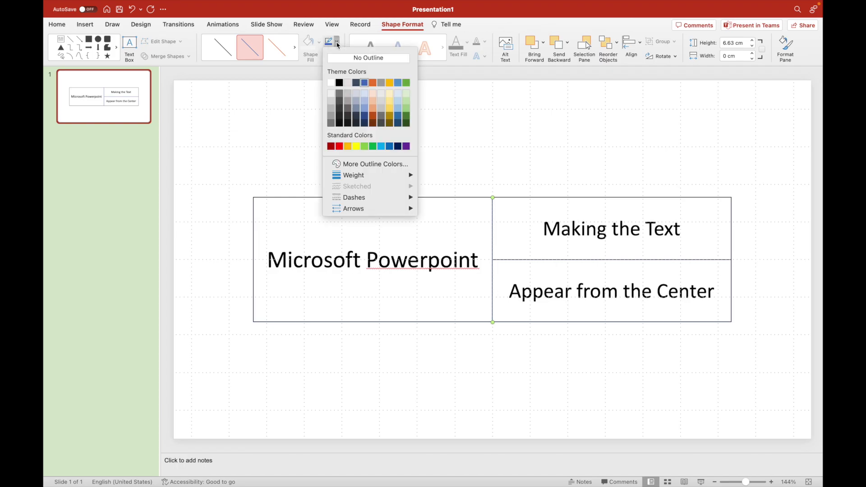
click(386, 165)
text(255)
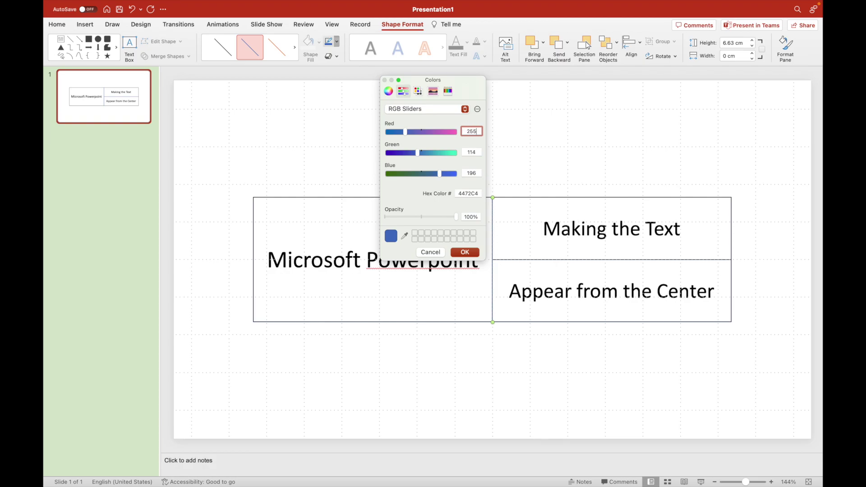
key(Tab)
key(Tab)
key(Return)
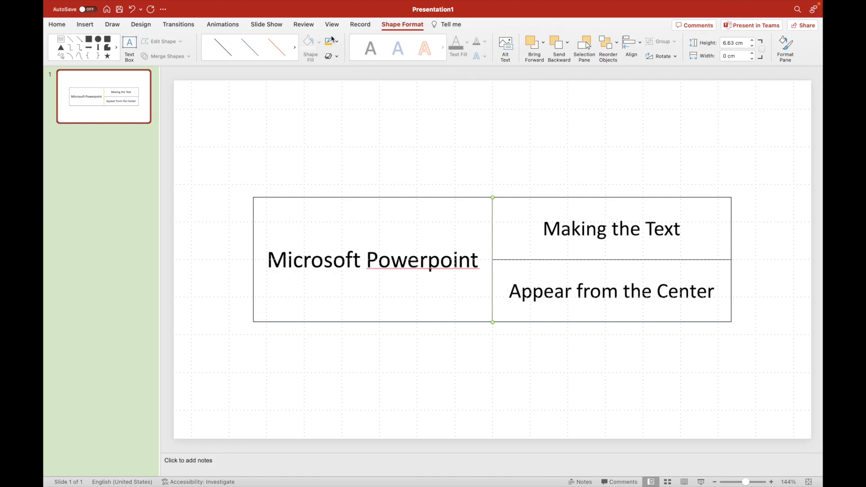
Set the yellow line's width to 10 pt in Format Shape.
right_click(492, 236)
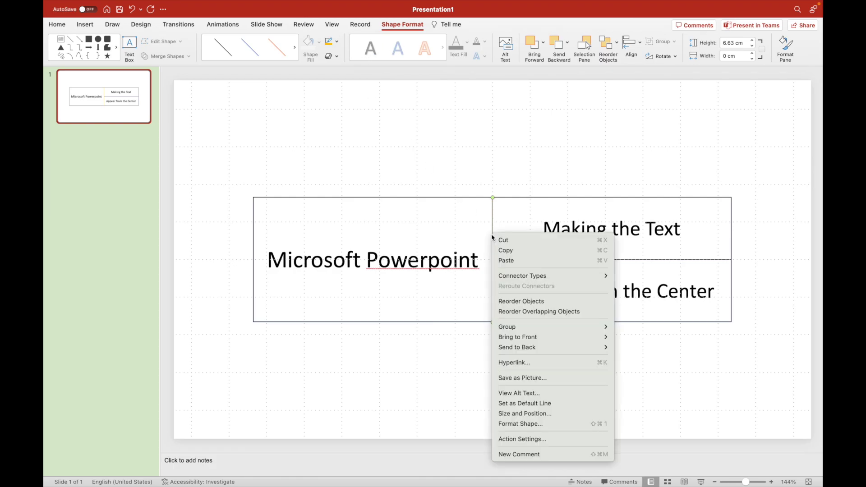
click(549, 424)
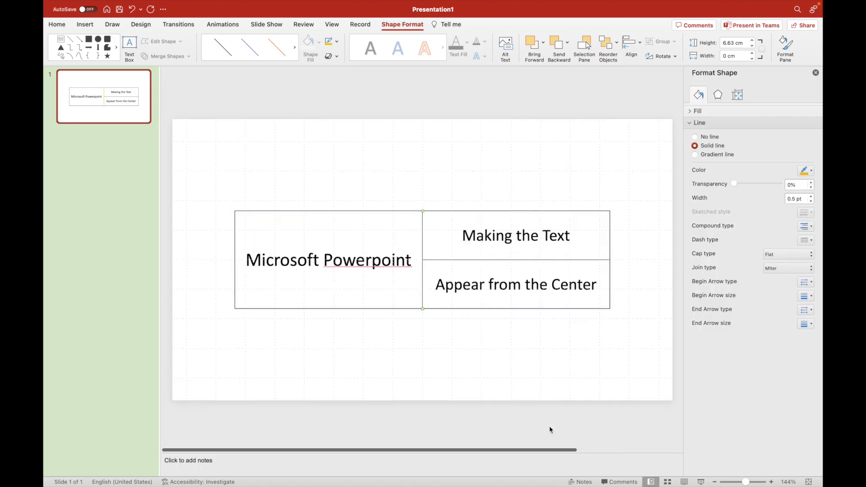
click(811, 197)
text(10)
key(Return)
click(556, 192)
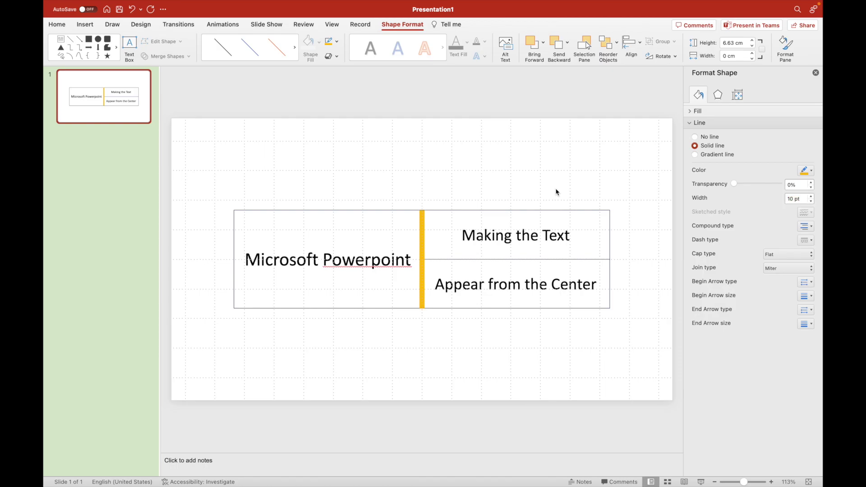
click(372, 265)
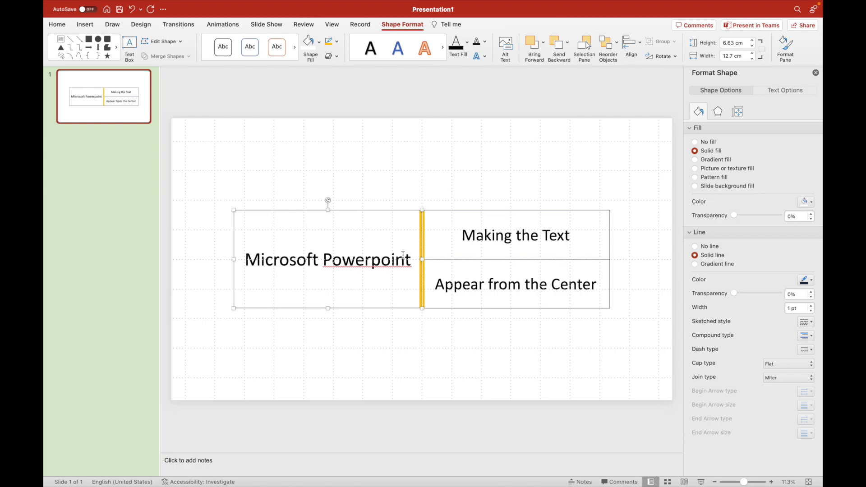
click(409, 181)
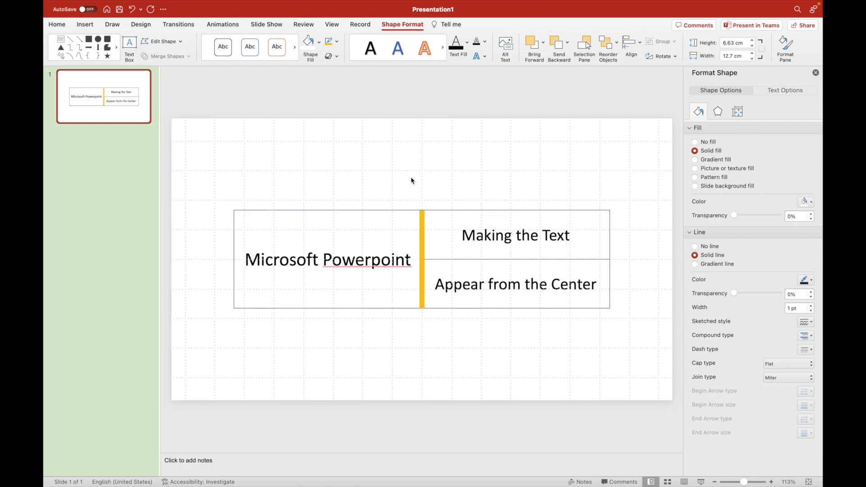
click(381, 230)
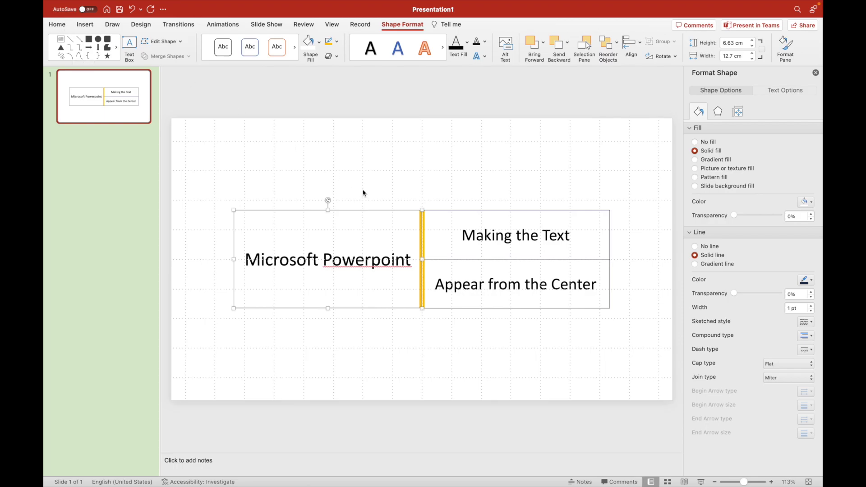
Right-align 'Microsoft Powerpoint' and left-align both right-hand text boxes.
click(57, 24)
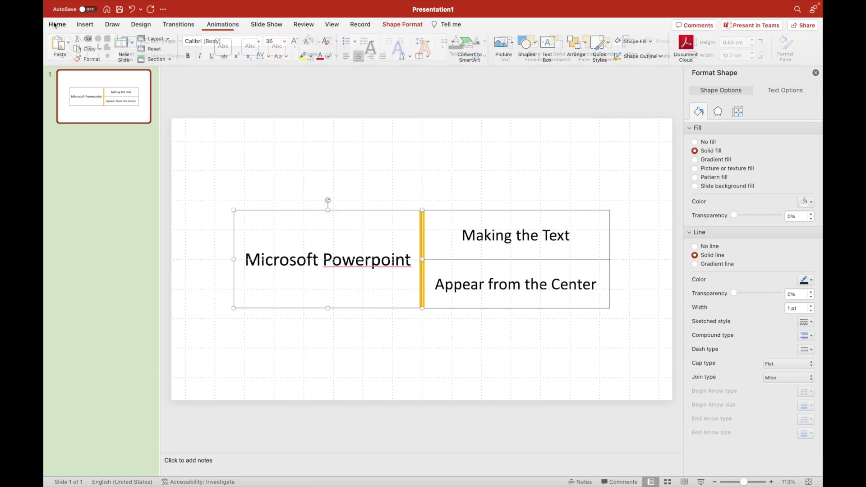
click(369, 57)
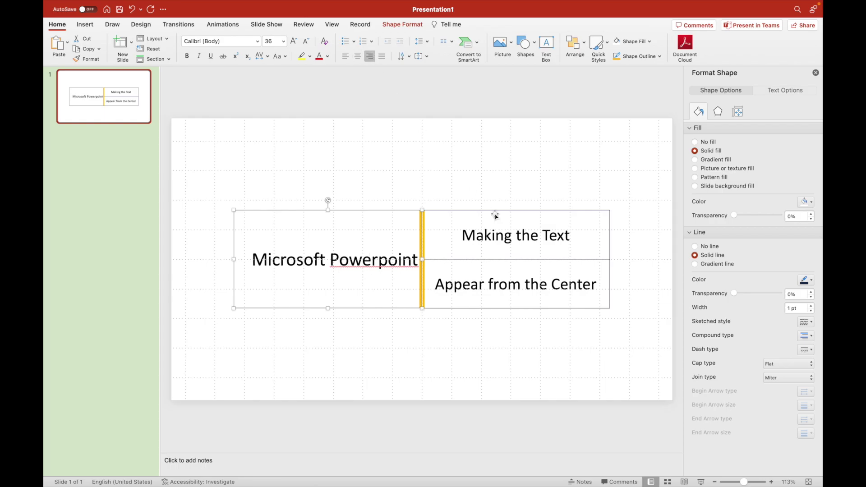
click(520, 164)
click(506, 235)
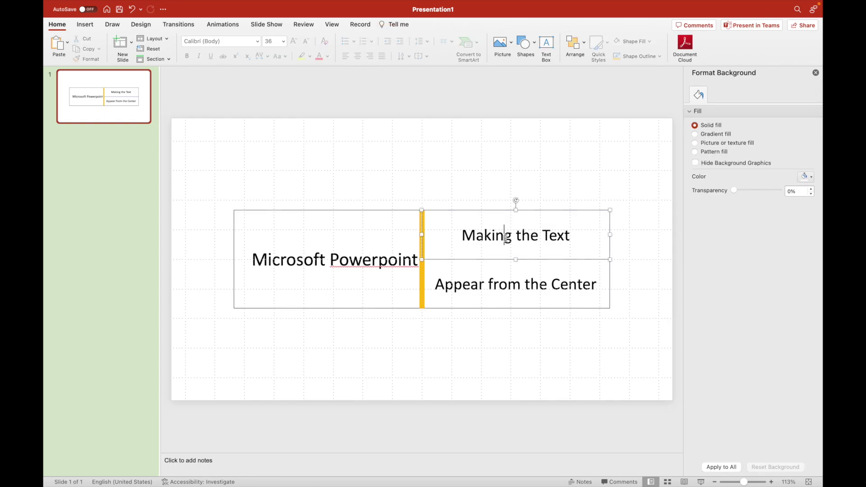
click(496, 259)
shift+click(493, 278)
click(345, 59)
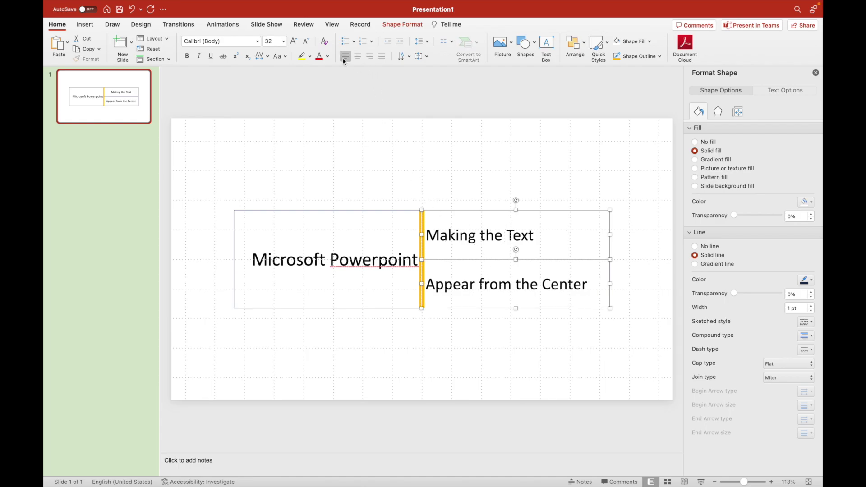
click(448, 167)
Anchor 'Making the Text' to the bottom of its box.
click(466, 247)
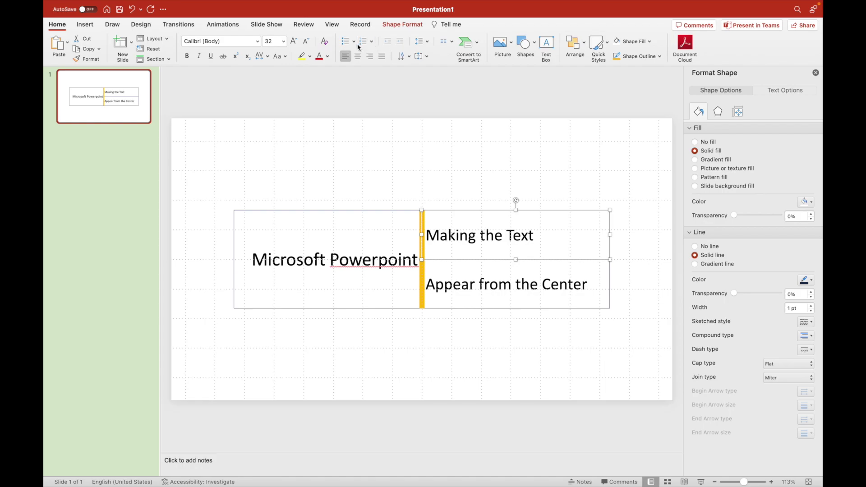
click(354, 41)
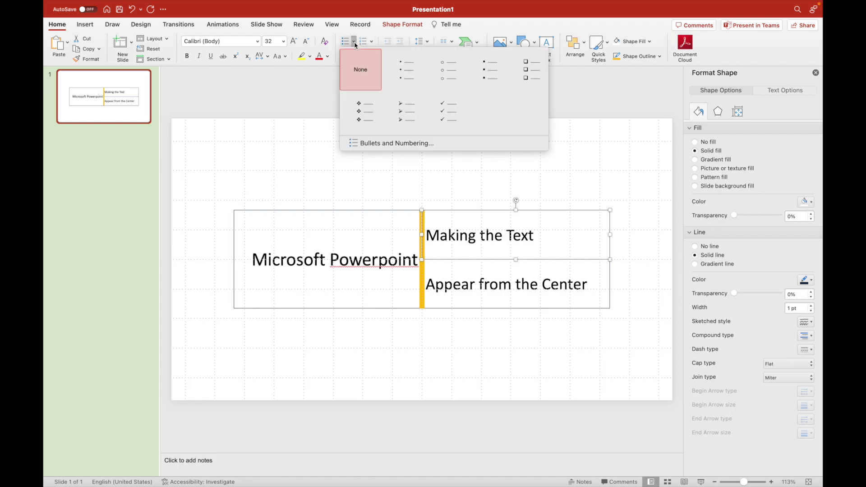
click(427, 43)
click(451, 42)
click(452, 45)
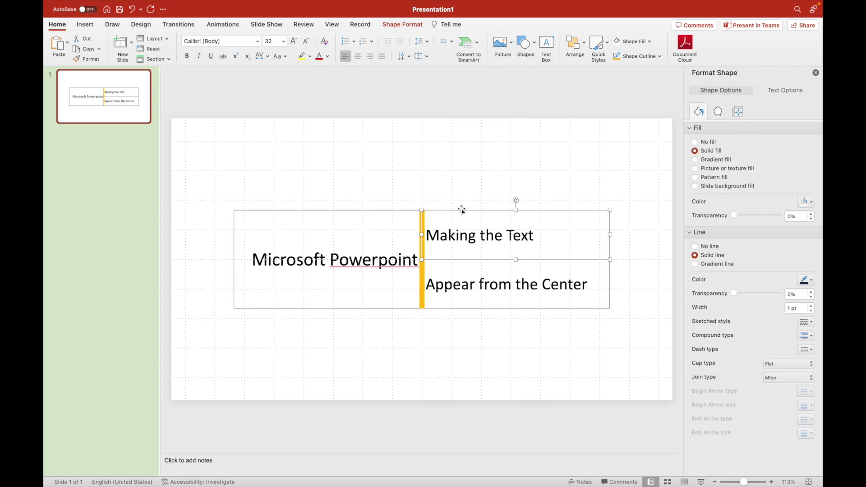
click(410, 55)
click(410, 55)
click(426, 56)
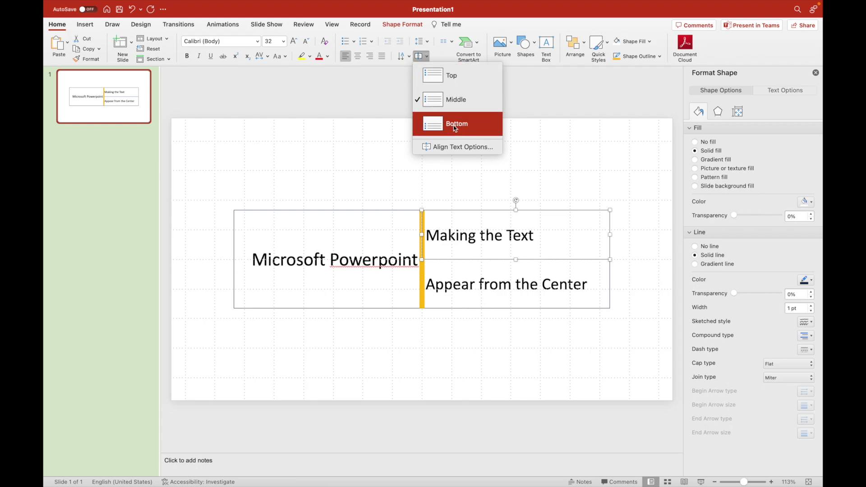
click(455, 125)
Anchor 'Appear from the Center' to the top of its box.
click(482, 279)
click(426, 56)
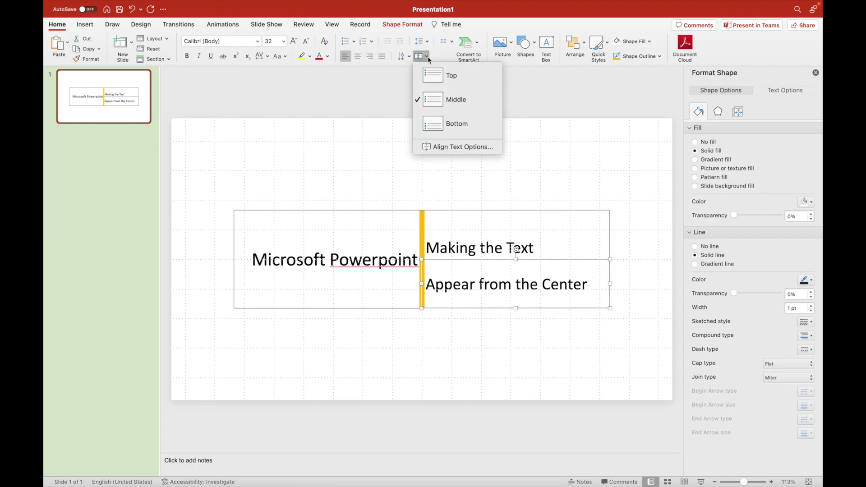
click(452, 78)
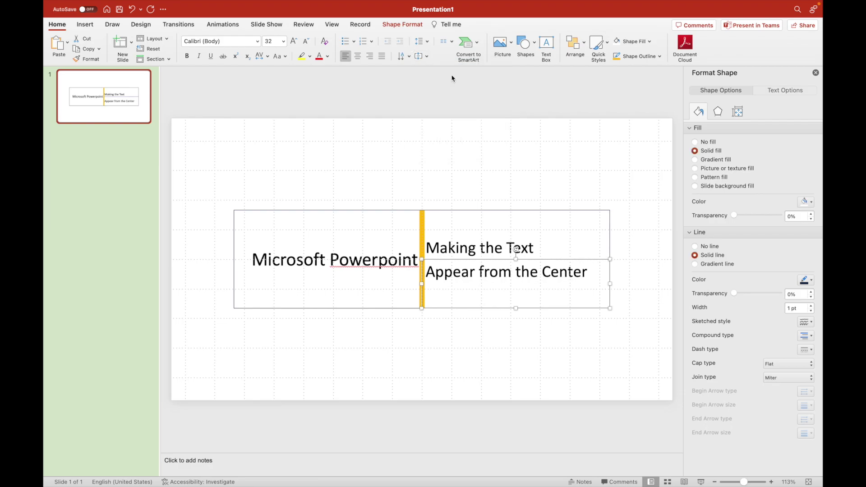
click(436, 146)
Remove the outlines from all three text boxes.
click(410, 309)
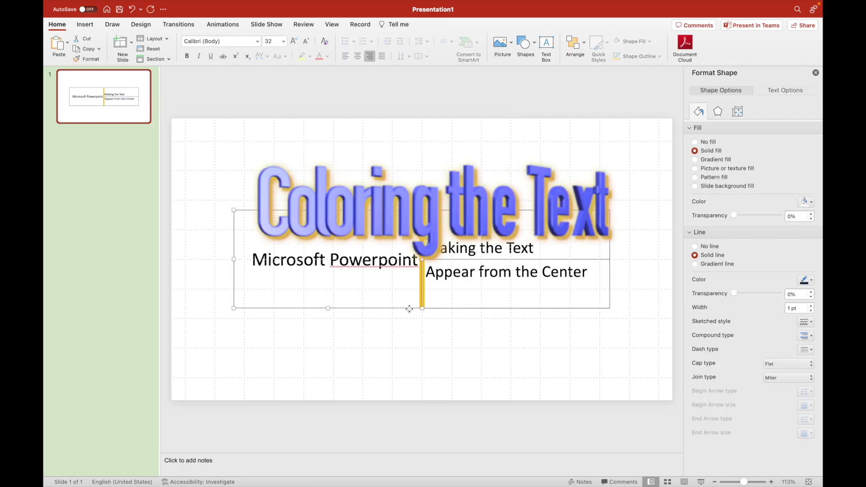
shift+click(460, 305)
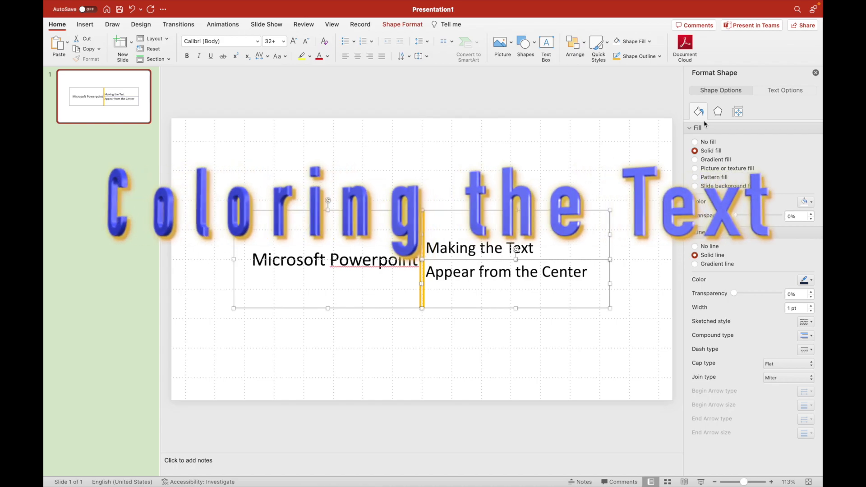
click(695, 247)
click(537, 168)
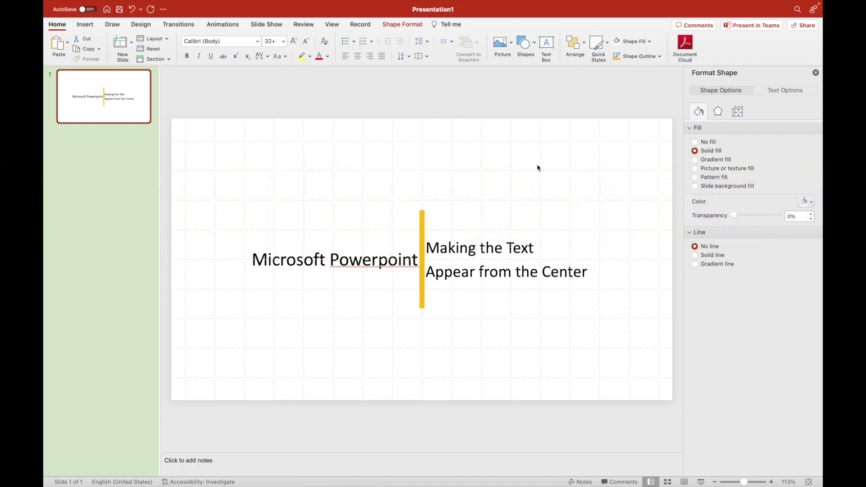
Colour 'Microsoft Powerpoint' pure blue using More Colors.
click(403, 263)
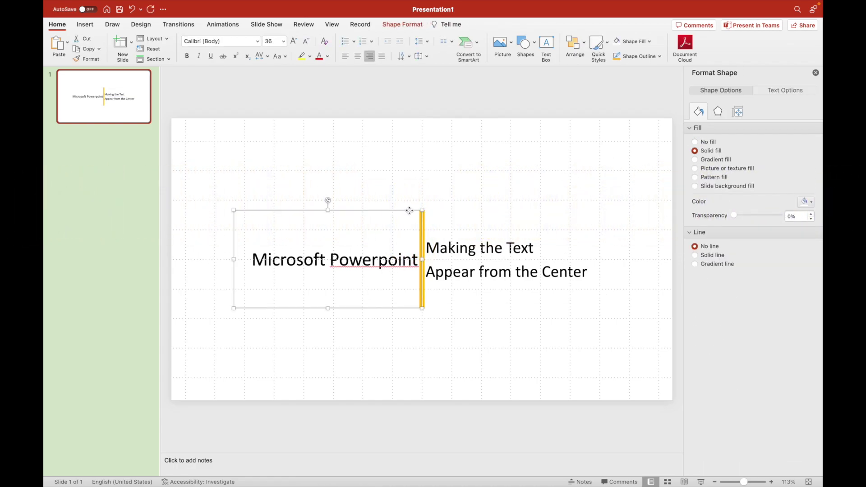
click(327, 55)
click(342, 187)
text(255)
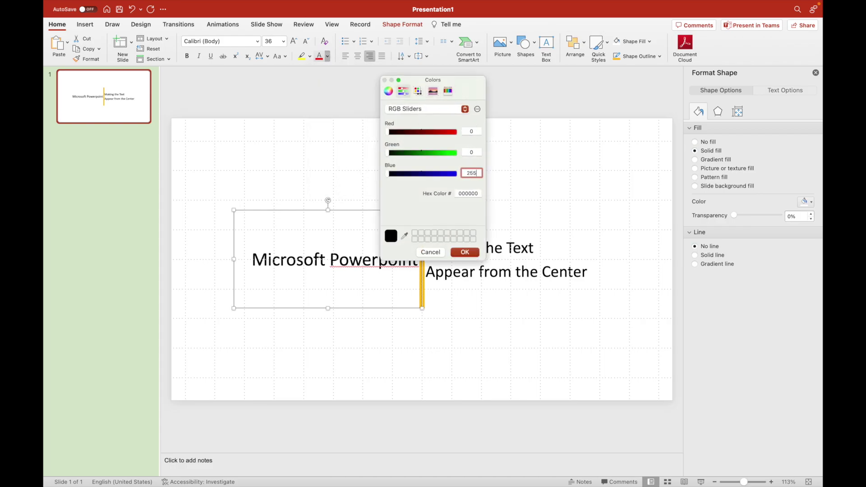
key(Return)
key(Return)
Colour the right-hand text orange with custom RGB values.
click(520, 241)
click(538, 259)
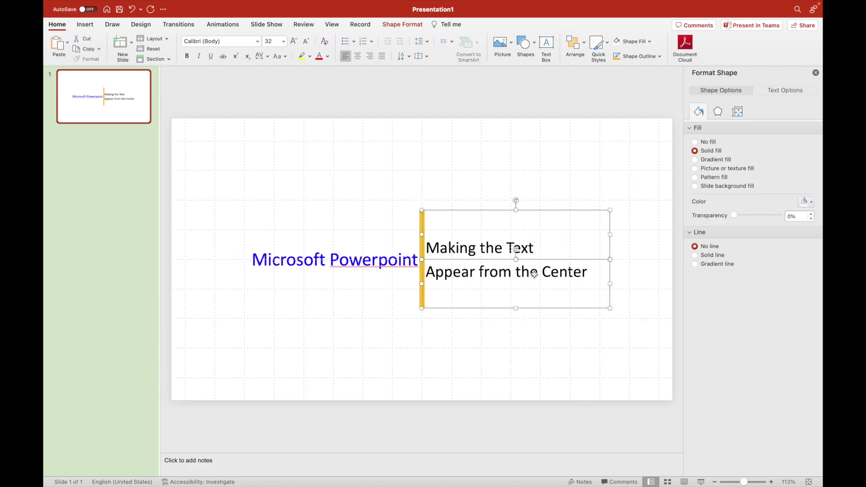
click(328, 56)
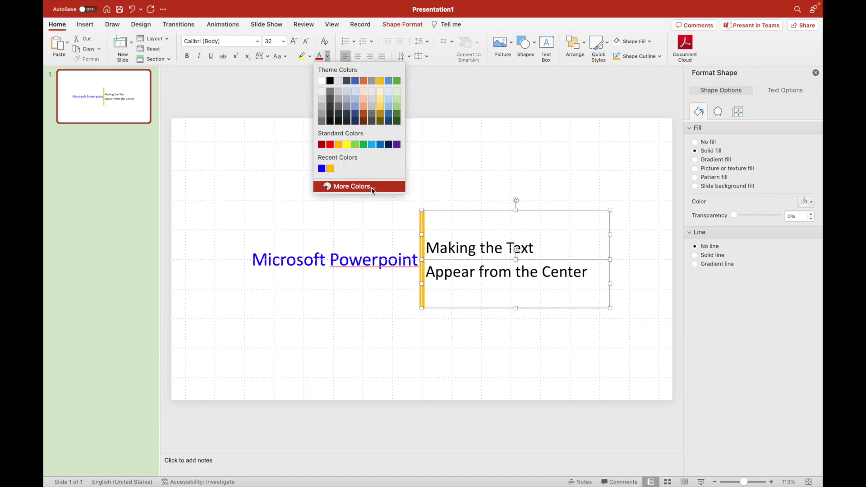
click(371, 186)
click(472, 132)
text(255)
key(Tab)
text(128)
key(Tab)
key(Return)
click(464, 137)
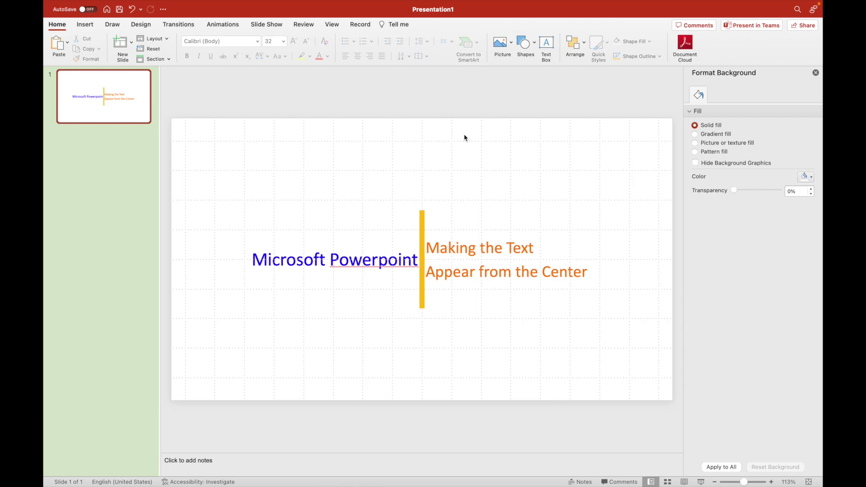
Duplicate slide 1, then delete its blue and orange text boxes, keeping the yellow bar.
click(104, 105)
key(super+v)
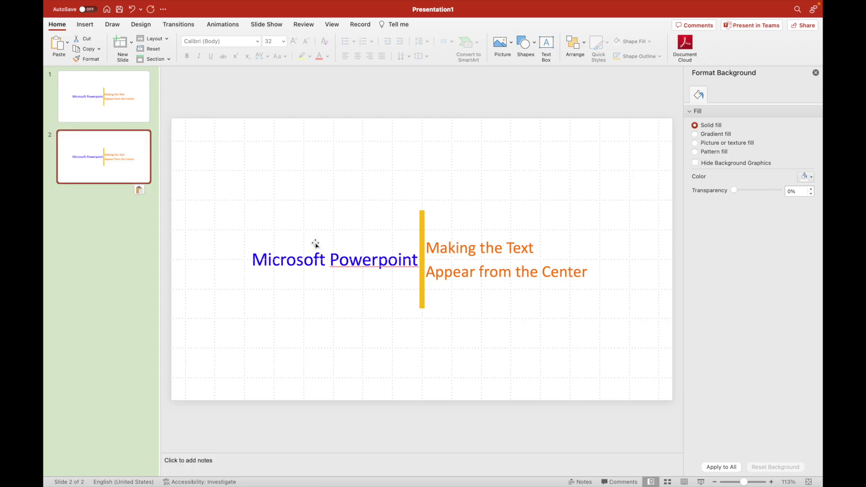
click(123, 122)
click(363, 263)
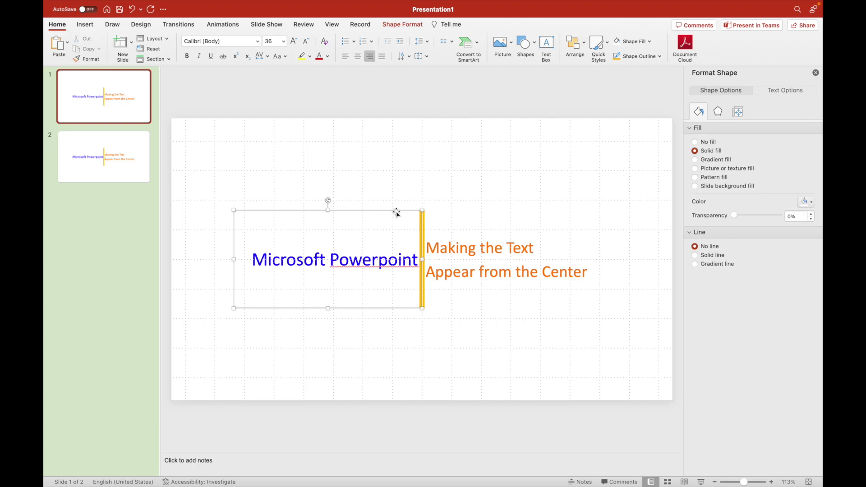
shift+click(502, 248)
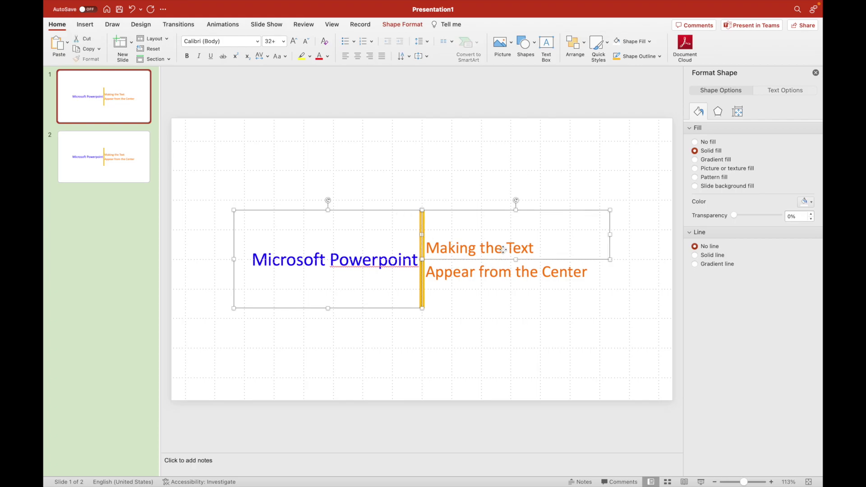
key(Delete)
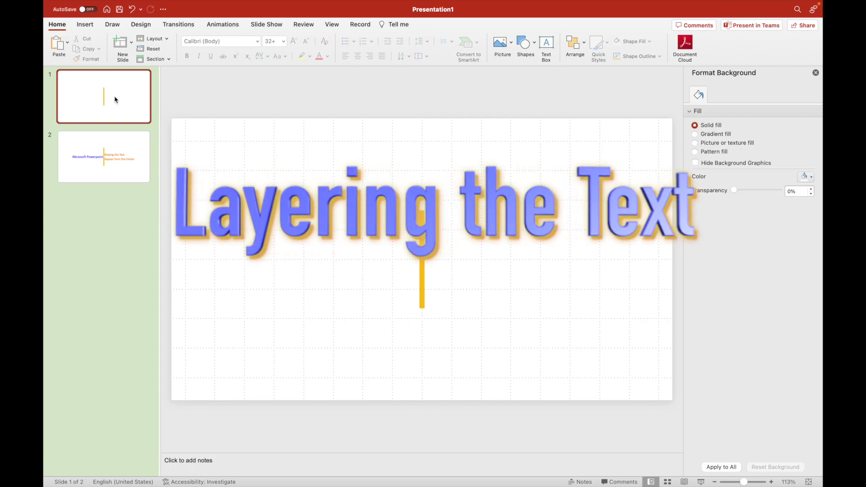
Give both slides a Morph transition lasting 01.00, then paste a copy of slide 1.
key(super+a)
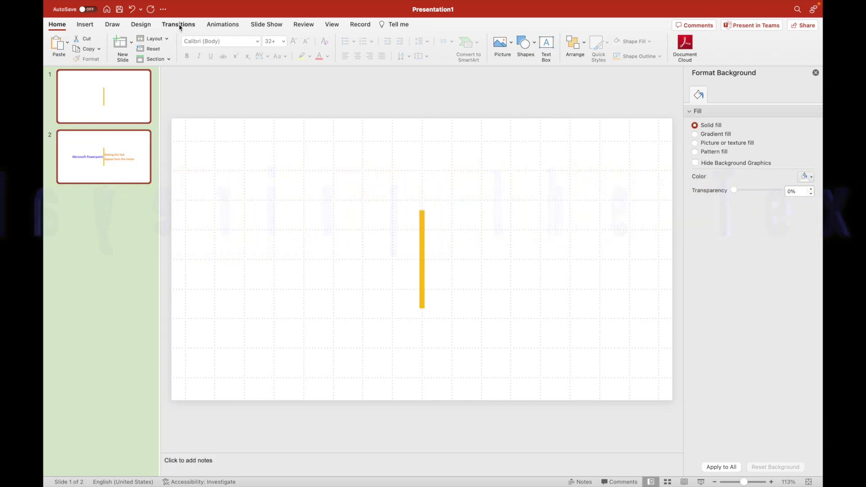
click(179, 27)
click(159, 44)
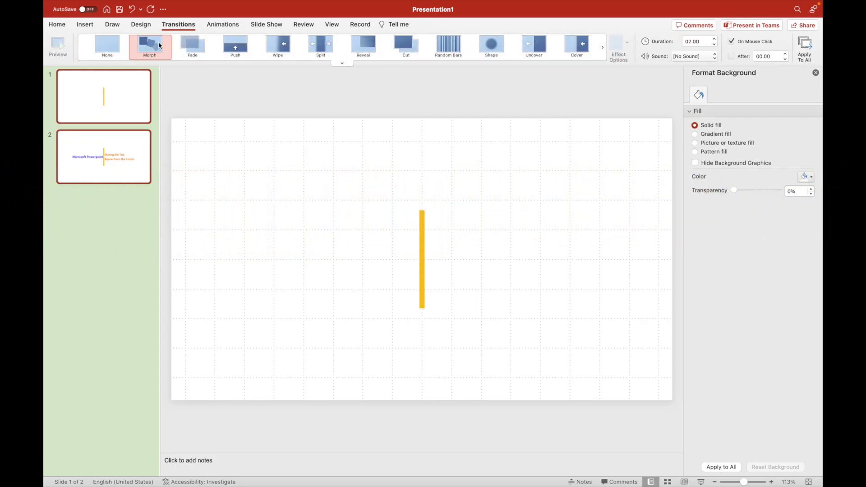
click(704, 42)
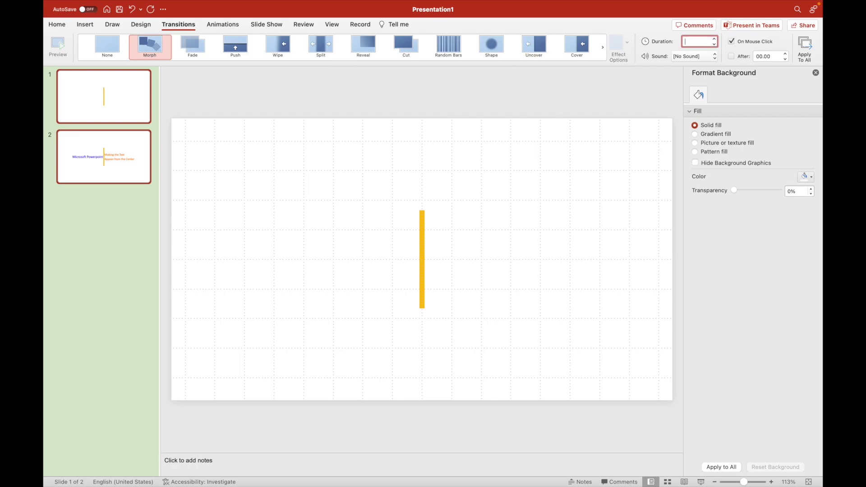
text(1)
key(ctrl+z)
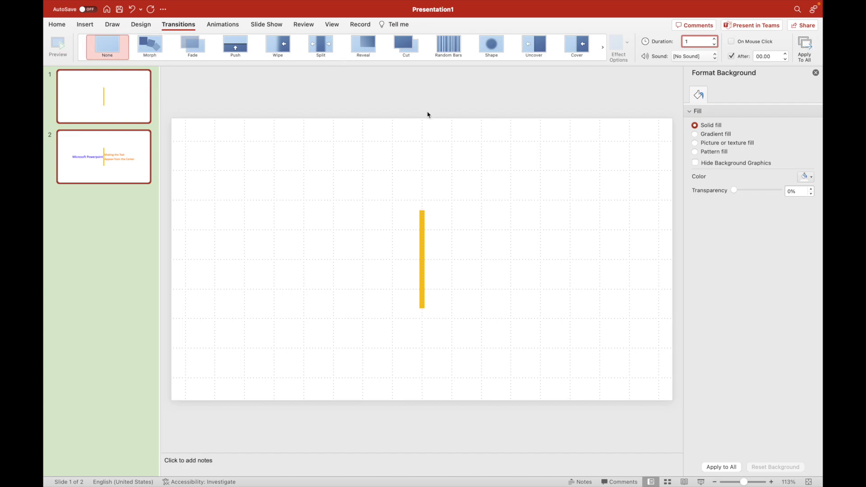
key(Return)
click(114, 105)
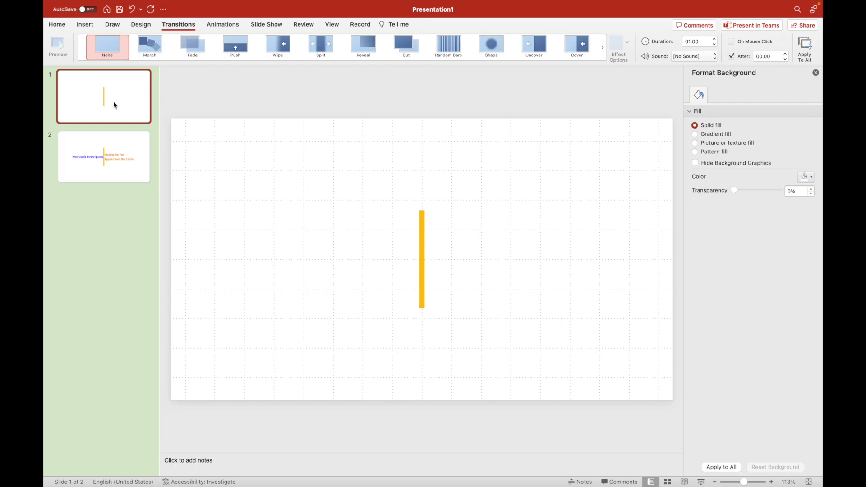
key(ctrl+v)
Delete the yellow line from slide 1 and paste a blank slide at the end.
click(113, 104)
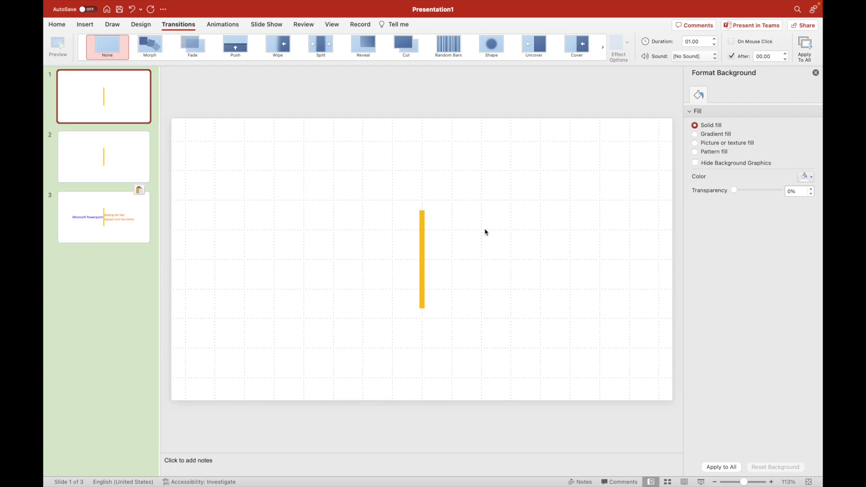
click(421, 223)
key(Delete)
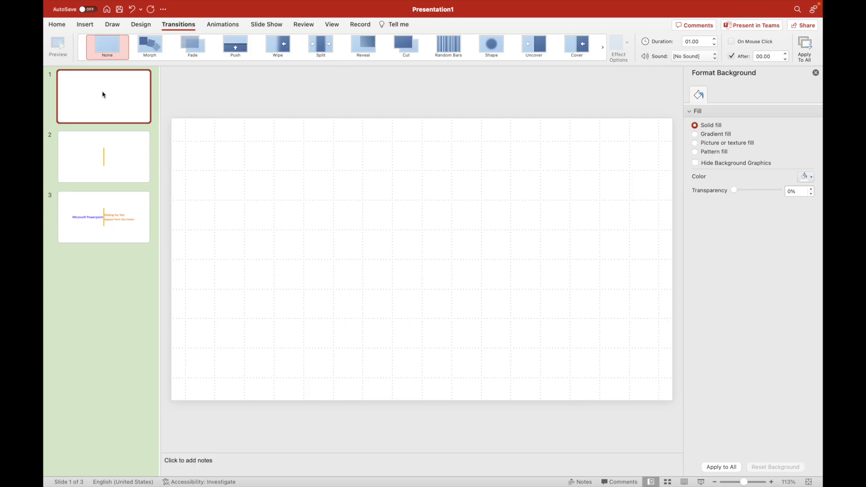
click(107, 375)
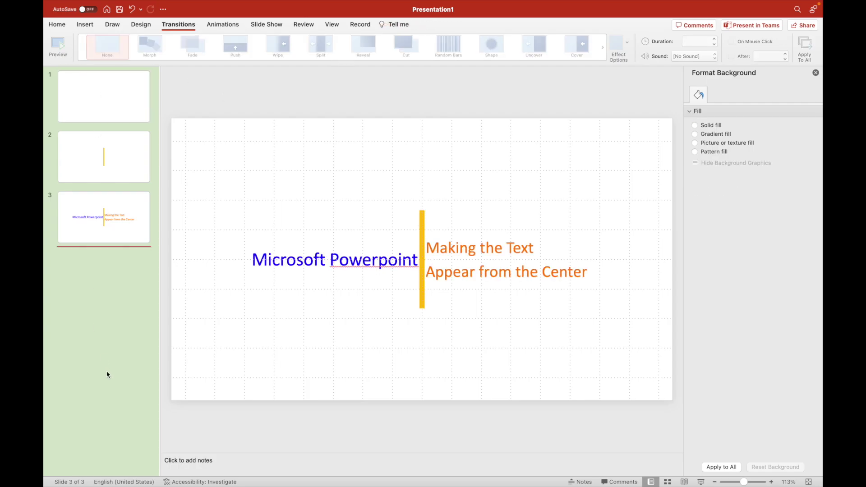
key(ctrl+v)
Paste three more copies of the yellow-line slide after slide 2.
click(105, 173)
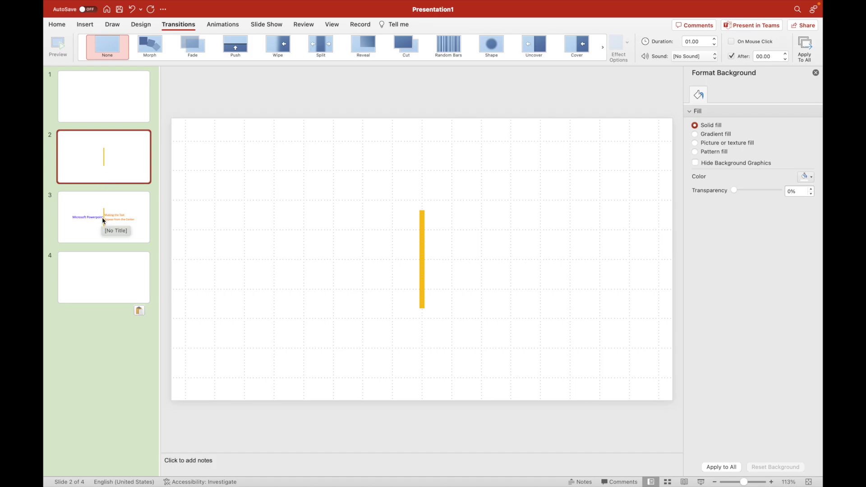
click(102, 220)
click(112, 170)
click(107, 202)
click(308, 237)
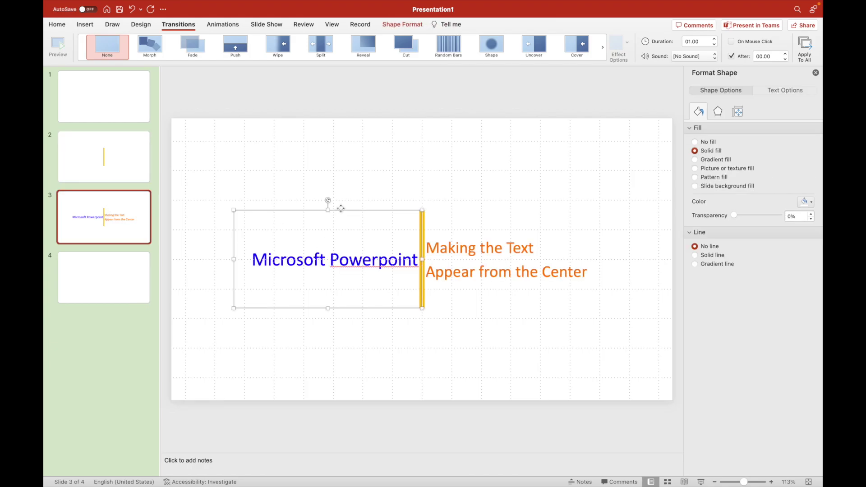
click(102, 180)
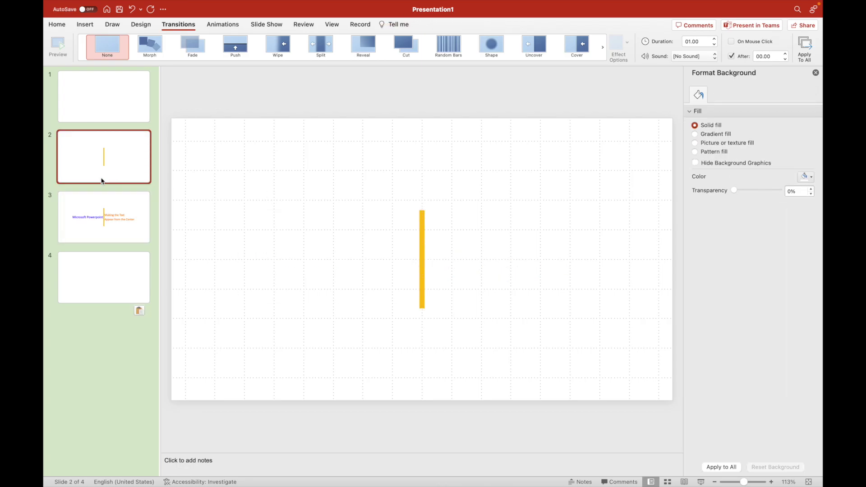
key(ctrl+v)
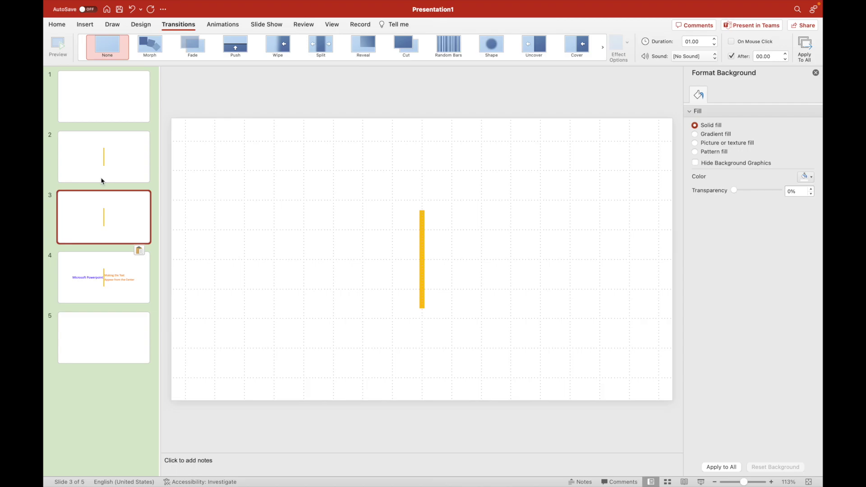
key(ctrl+v)
key(ctrl+v)
Take the blue 'Microsoft Powerpoint' box from slide 6 over to slide 3.
click(102, 180)
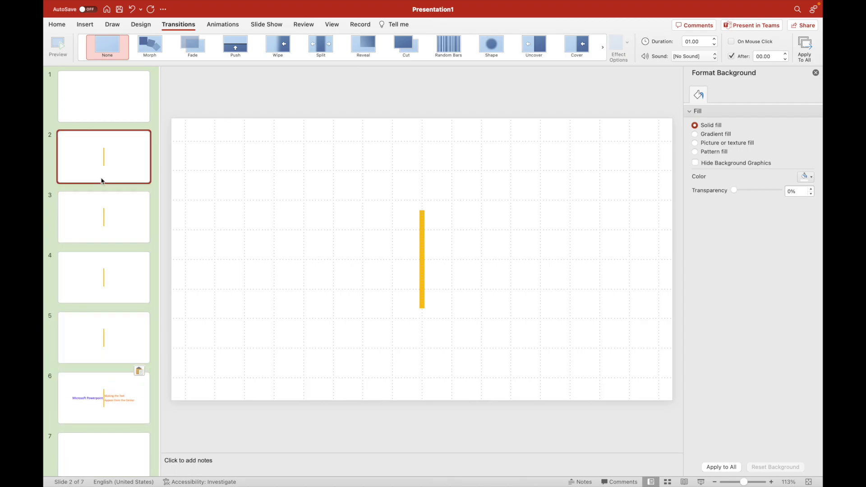
click(132, 383)
click(287, 258)
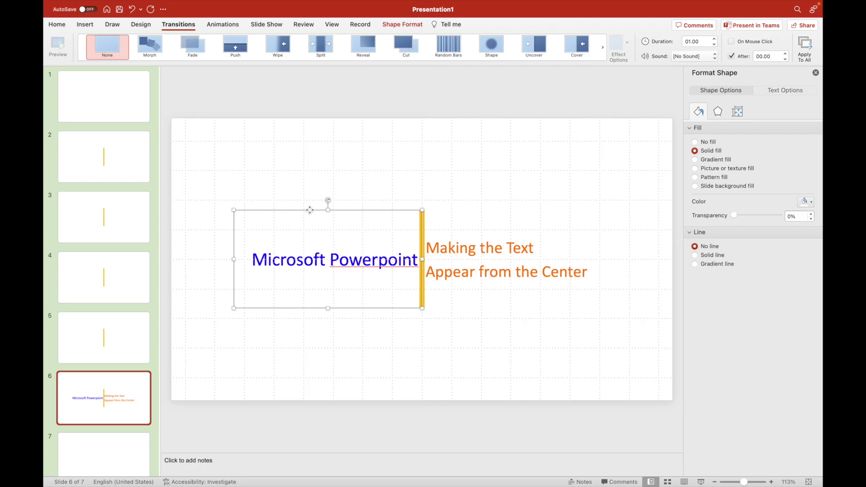
click(74, 154)
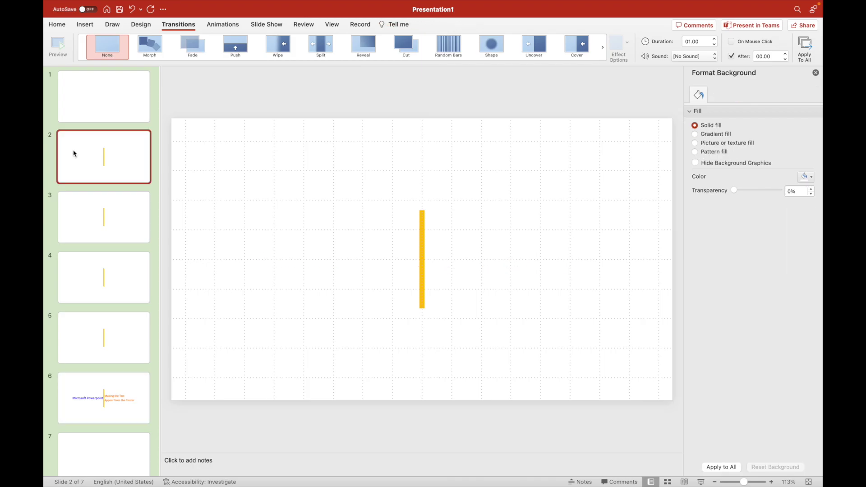
click(115, 230)
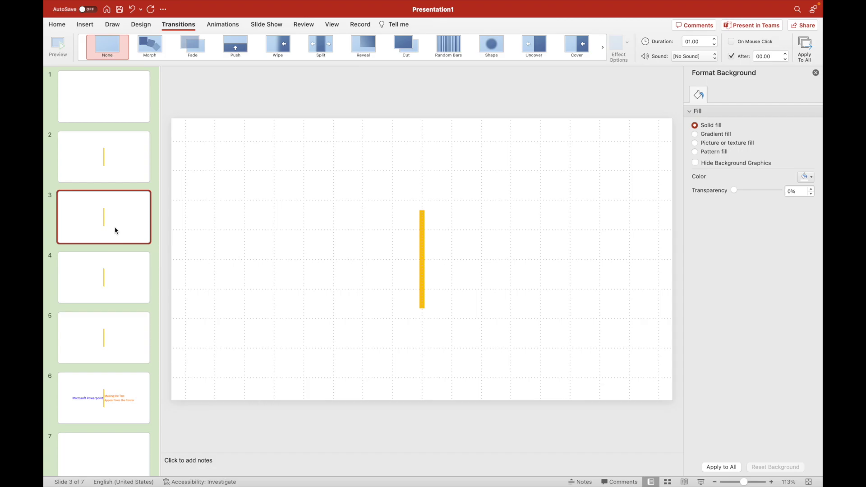
Paste the blue text box onto slide 3, butt it right of the yellow line, and send it back.
key(super+v)
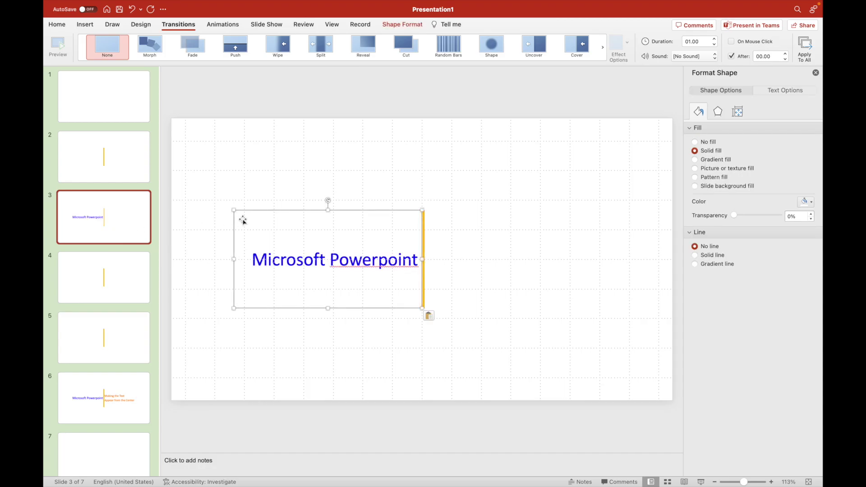
drag(234, 220, 430, 218)
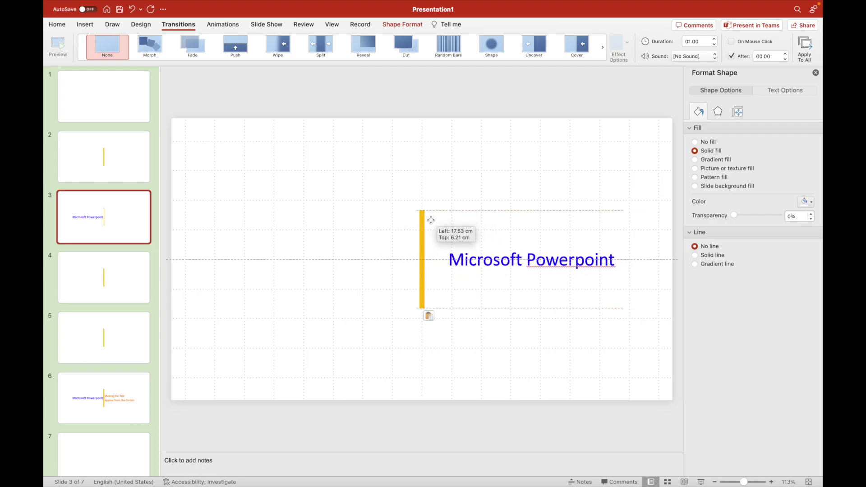
drag(430, 217, 421, 222)
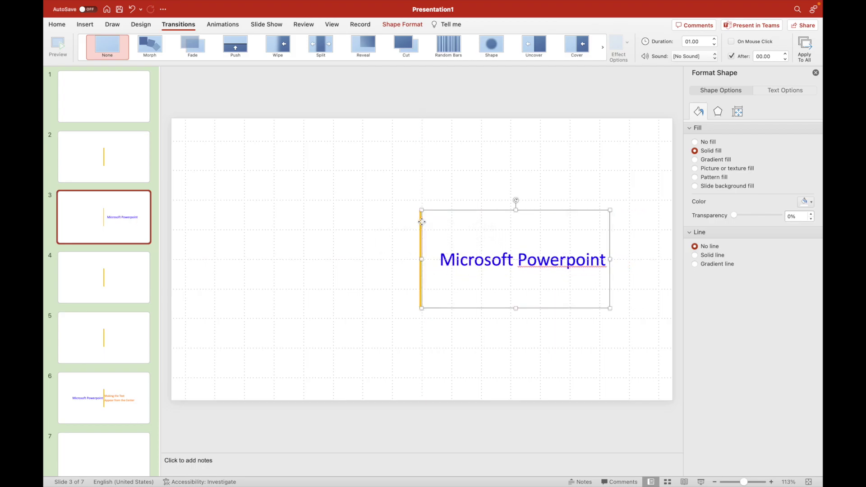
right_click(482, 211)
mouse_move(507, 322)
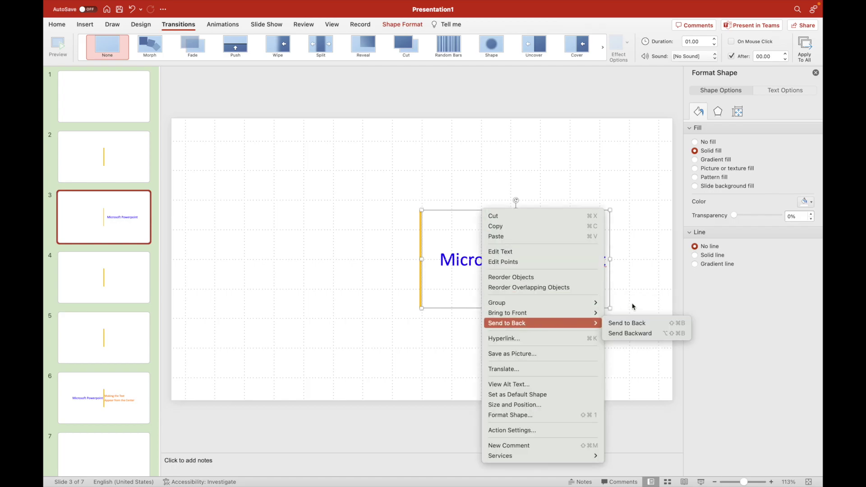
click(627, 322)
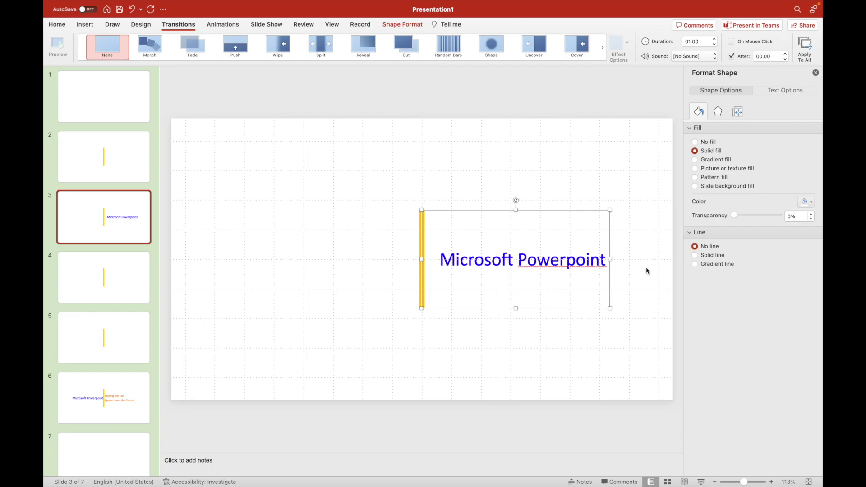
Paste a duplicate exactly over the blue text box and delete its text, leaving a blank box.
key(super+v)
drag(616, 298, 609, 292)
triple_click(591, 258)
key(BackSpace)
click(657, 301)
click(591, 260)
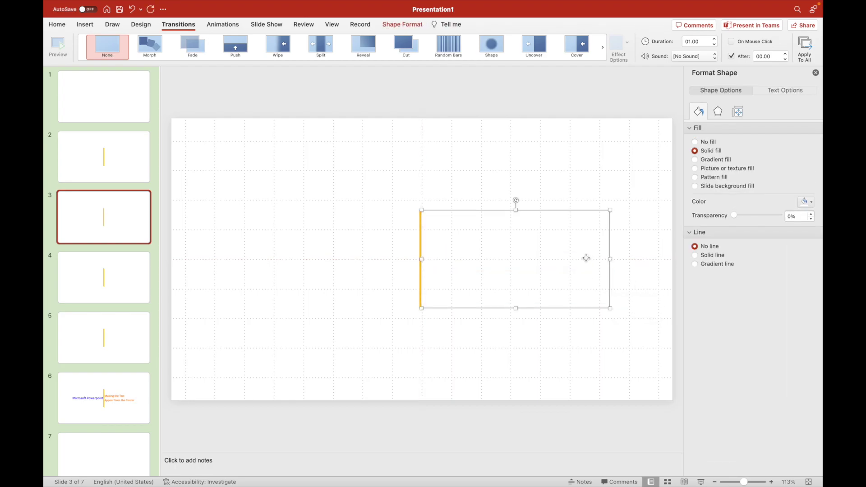
Send the blank box and the blue text box to the back so the text is hidden.
right_click(586, 259)
mouse_move(611, 354)
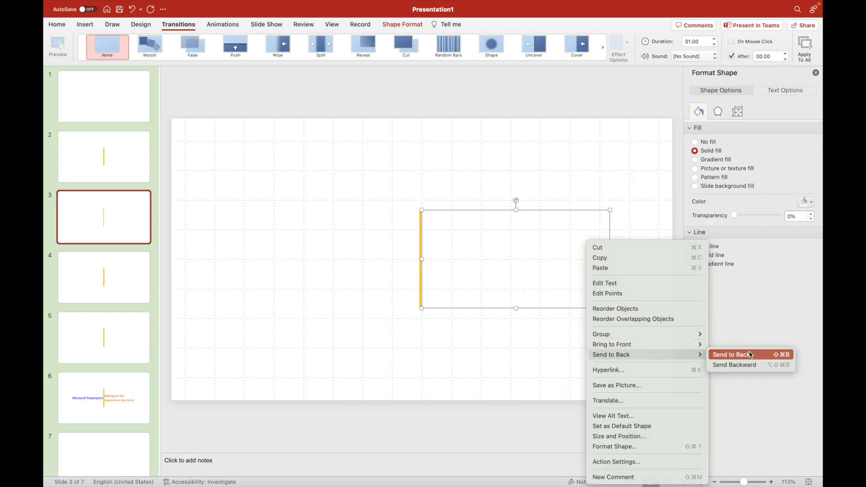
click(750, 354)
click(573, 386)
click(576, 260)
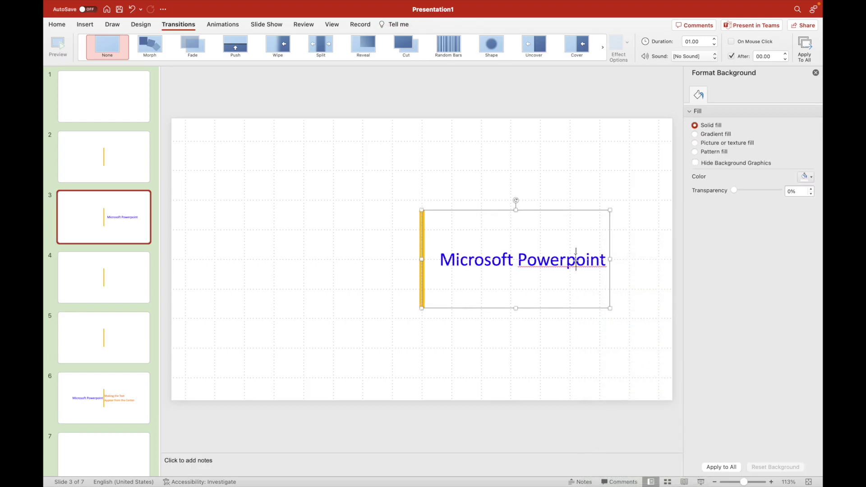
right_click(610, 231)
mouse_move(636, 343)
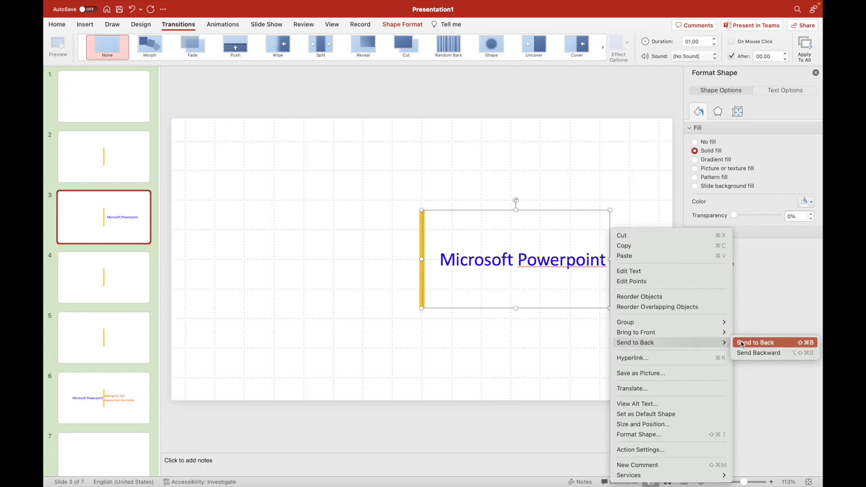
click(742, 343)
click(338, 312)
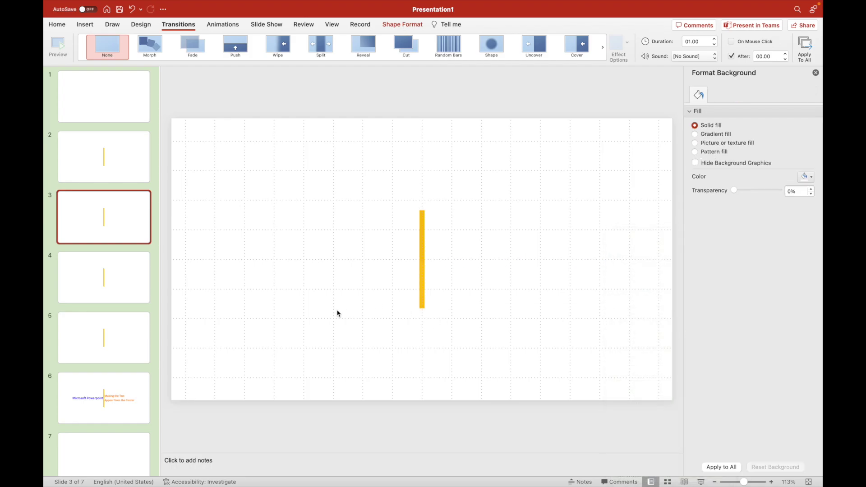
Select the blue 'Microsoft Powerpoint' text box and check the hidden shapes on slide 3.
click(150, 289)
click(141, 399)
click(340, 264)
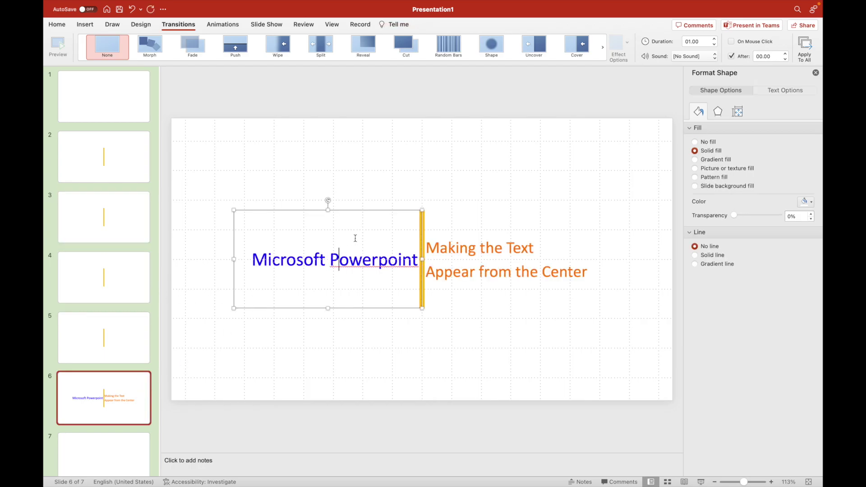
click(113, 222)
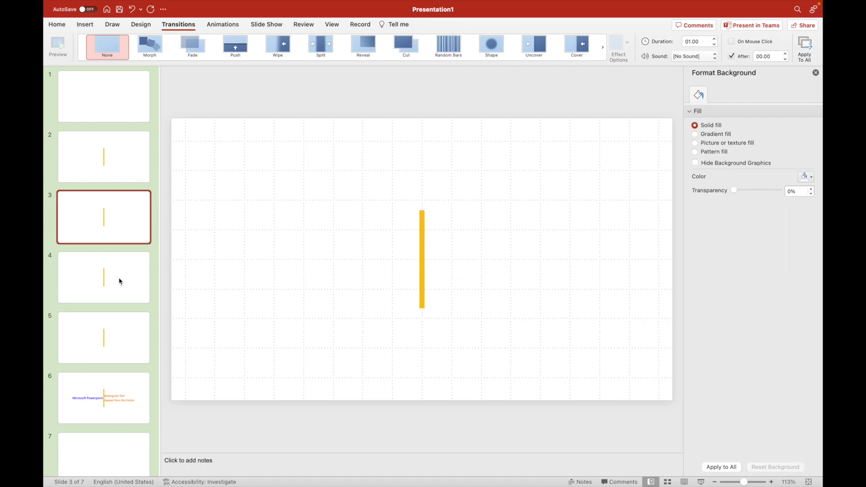
click(460, 248)
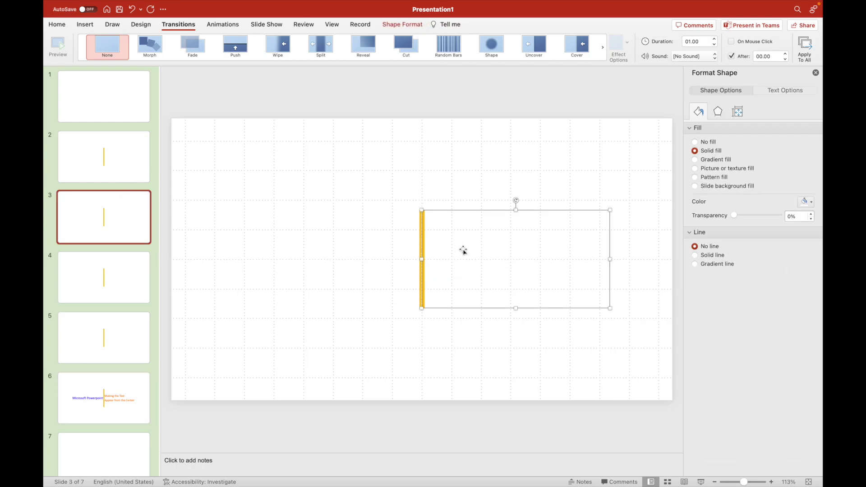
click(273, 240)
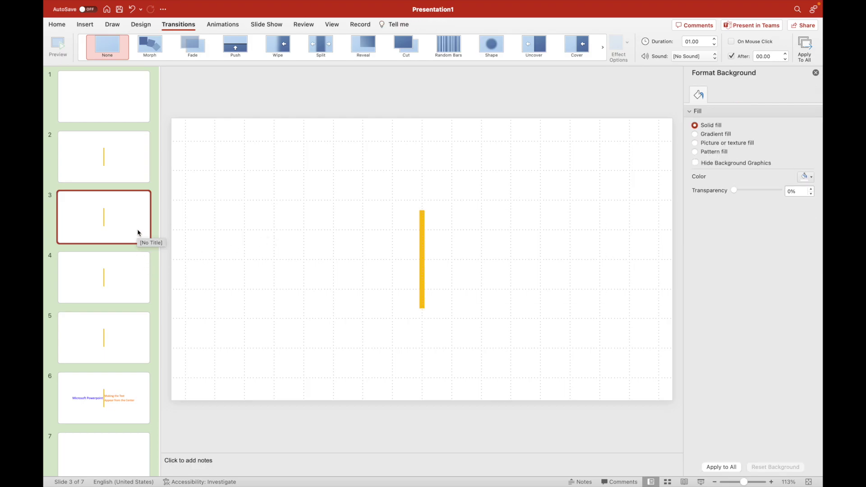
Paste the 'Microsoft Powerpoint' text onto slide 4 and send it behind the yellow line.
click(131, 295)
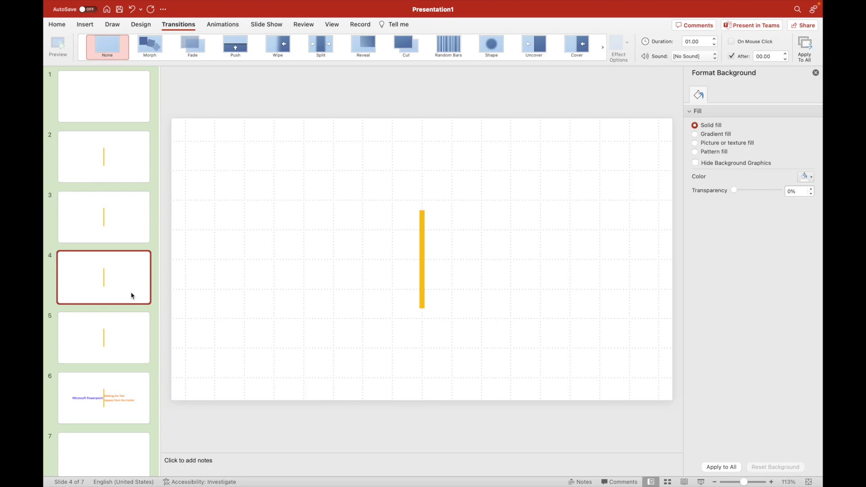
key(ctrl+v)
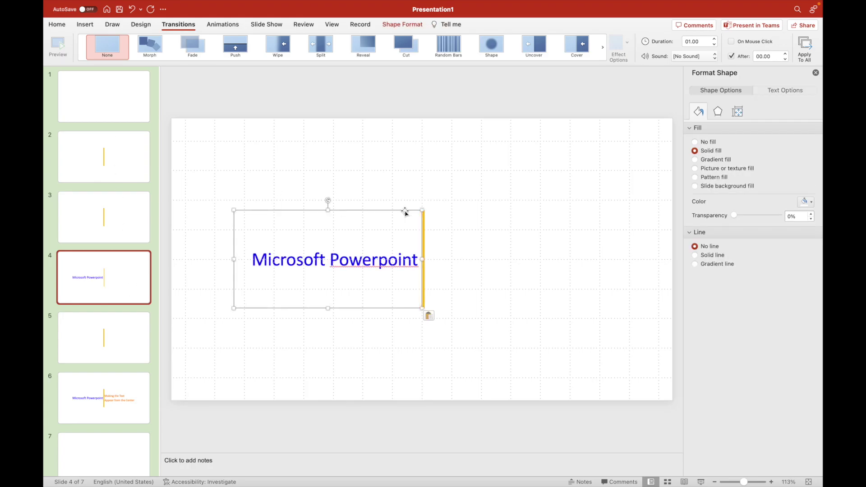
right_click(405, 213)
mouse_move(431, 323)
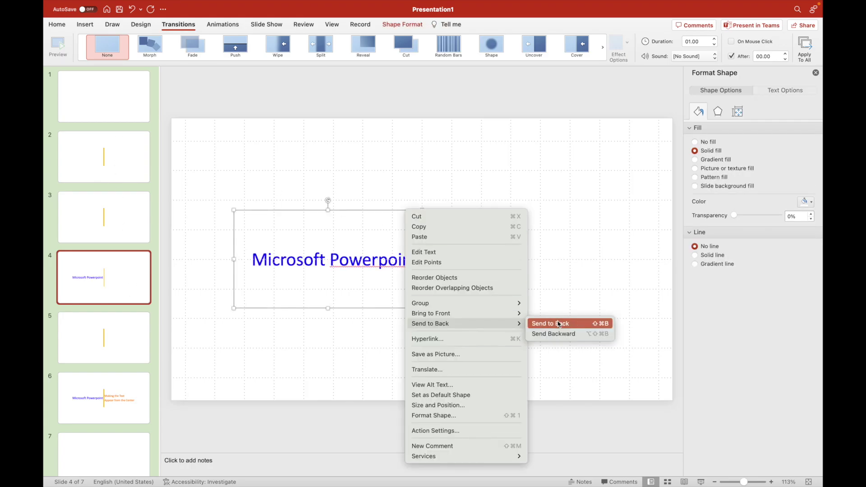
click(558, 323)
Move a line-only slide below the blue-text slide in the slide panel.
click(376, 340)
click(136, 174)
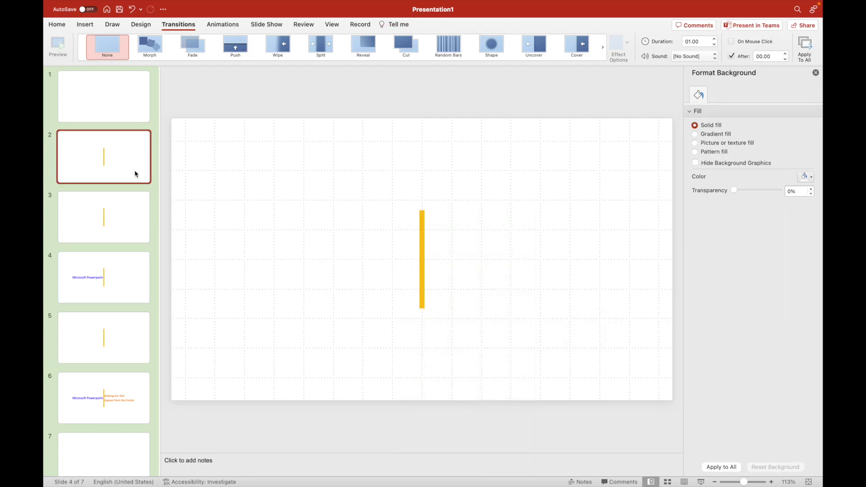
drag(135, 174, 136, 314)
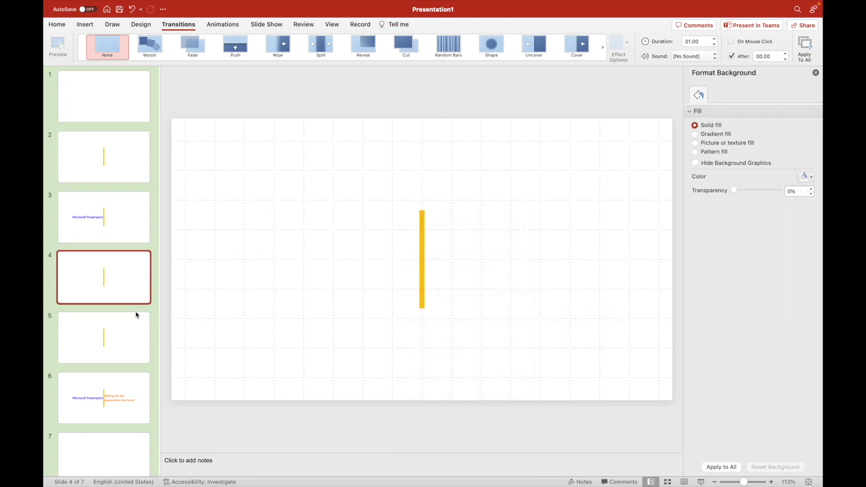
click(105, 207)
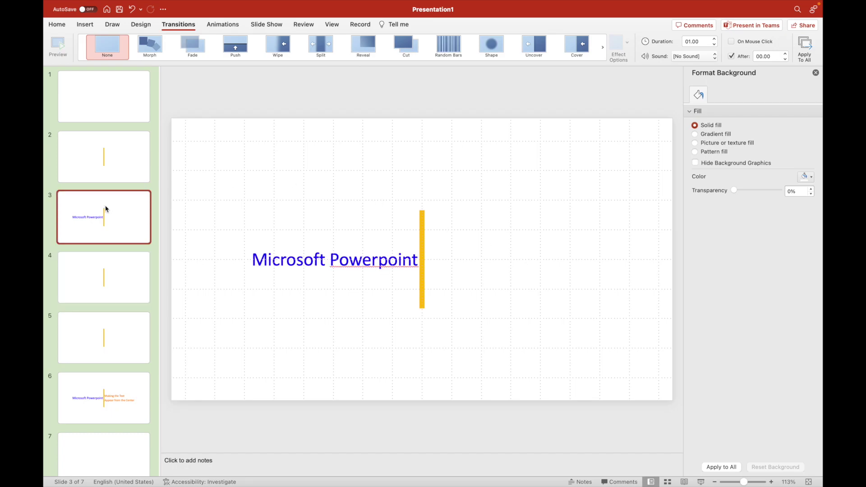
Delete the two line-only slides 4 and 5.
click(129, 402)
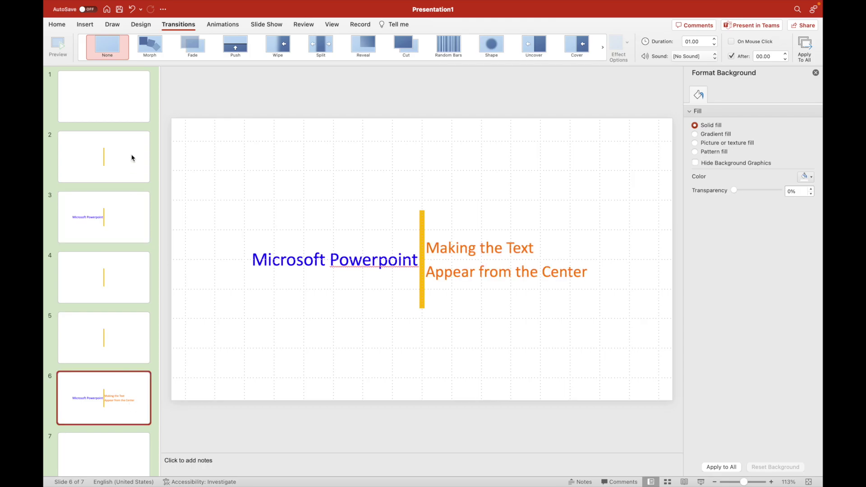
click(114, 229)
click(117, 290)
shift+click(120, 331)
key(Delete)
Duplicate blue-text slide 3 and review the resulting slide order.
click(136, 225)
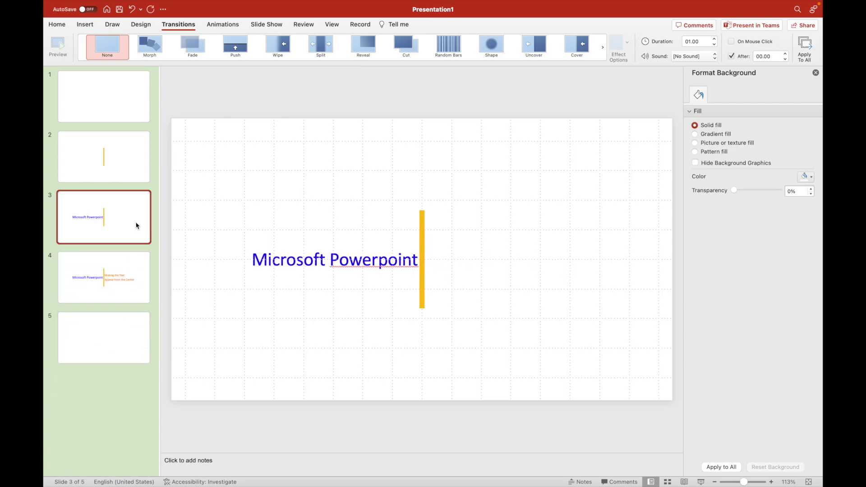
key(ctrl+v)
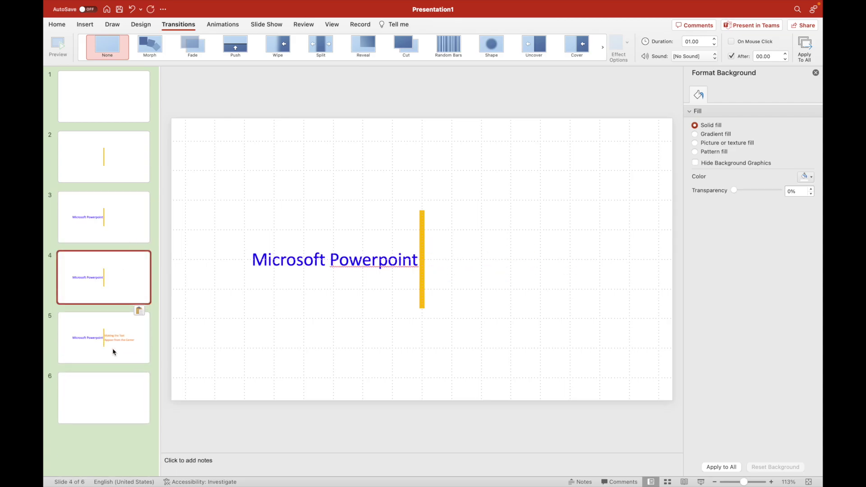
click(113, 346)
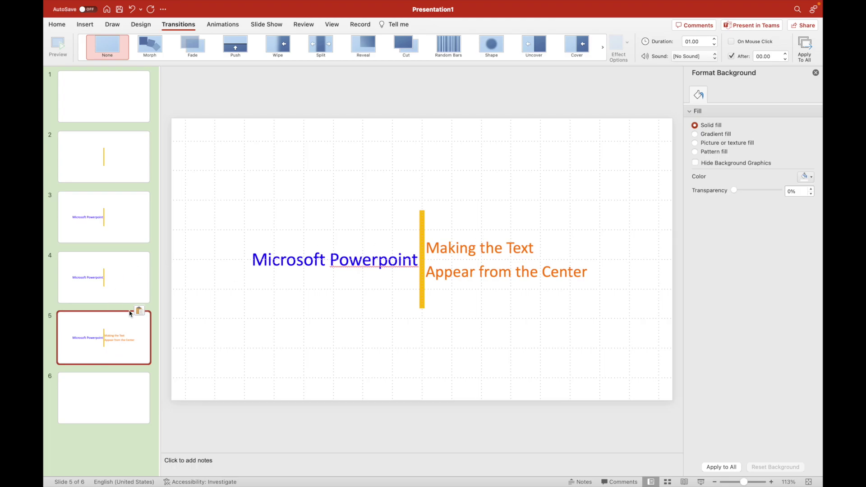
click(124, 290)
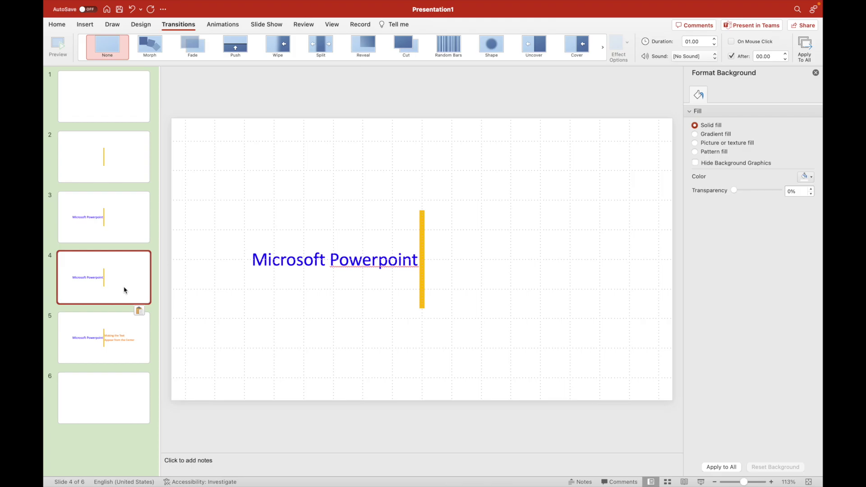
click(134, 219)
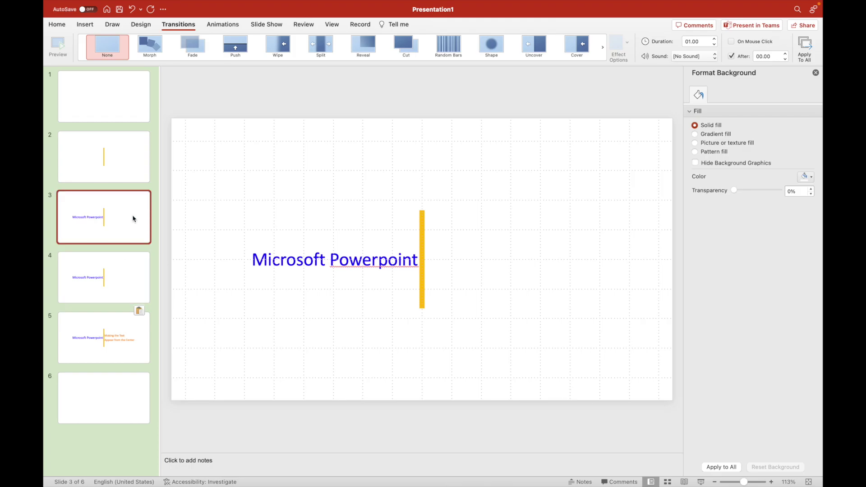
click(143, 139)
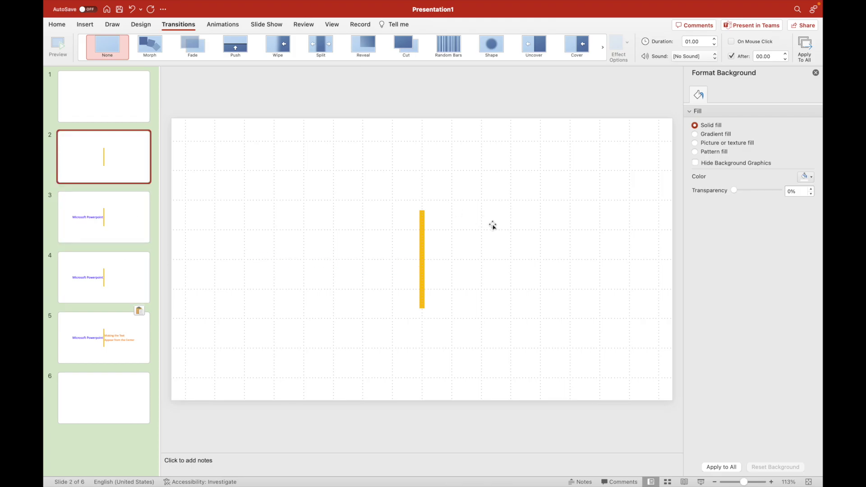
Copy 'Making the Text' from slide 5 to slide 4 and send it behind the yellow line.
click(125, 228)
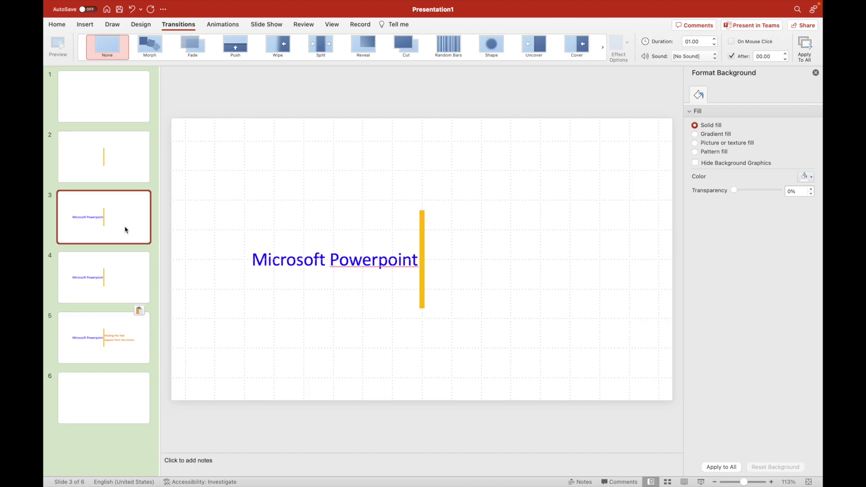
click(123, 276)
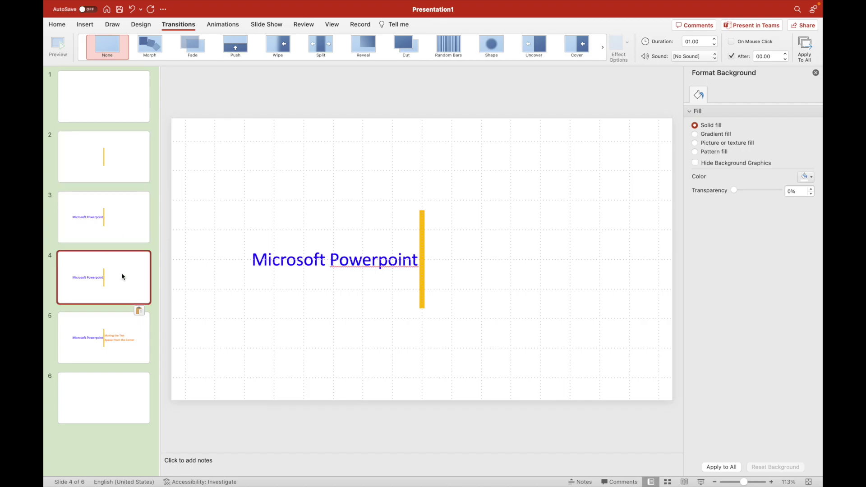
click(117, 341)
click(539, 247)
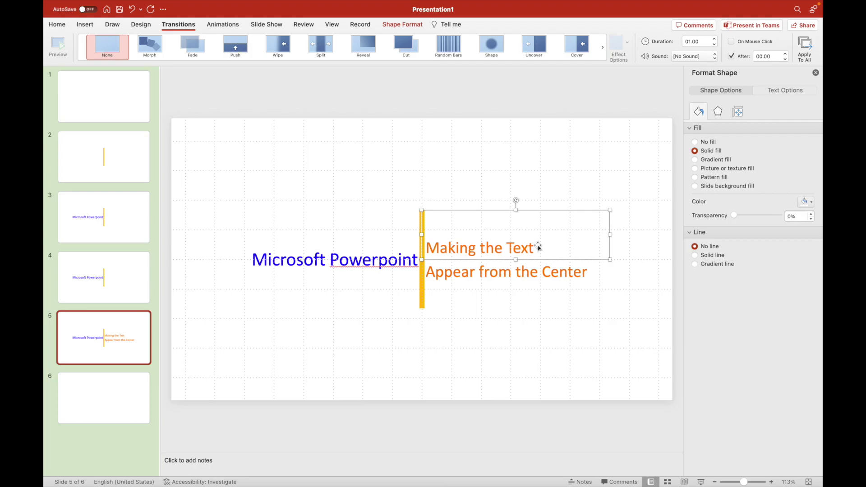
click(134, 271)
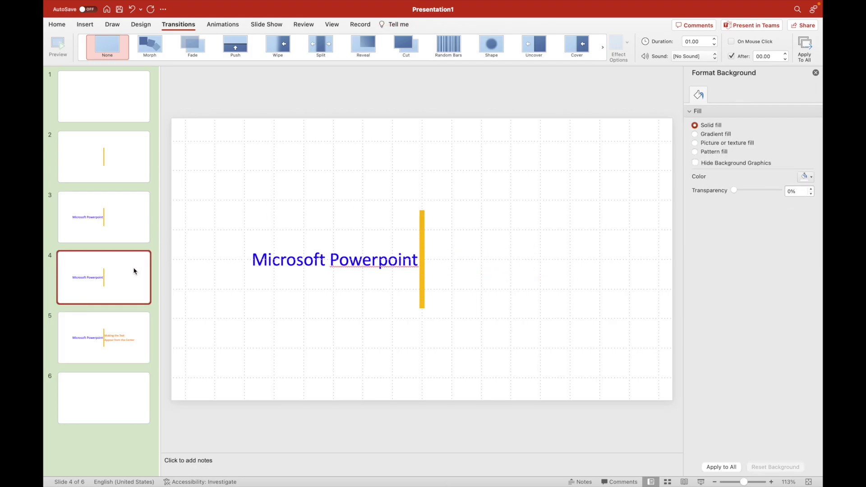
key(super+v)
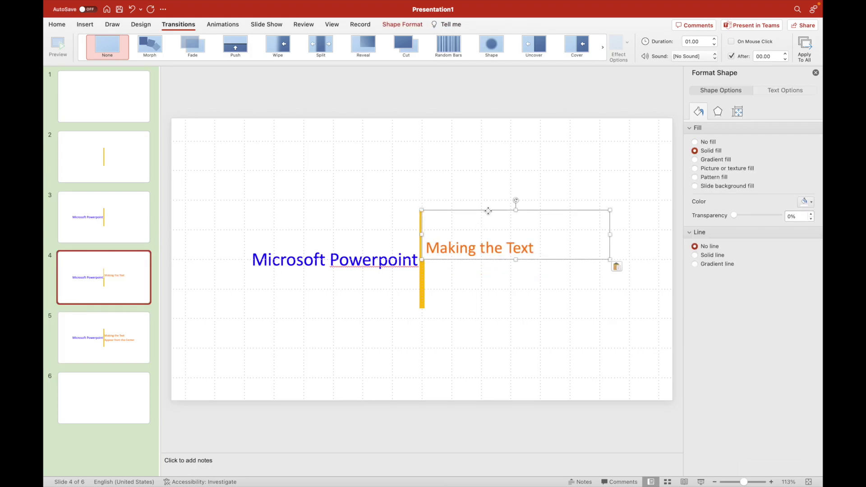
right_click(488, 211)
mouse_move(513, 323)
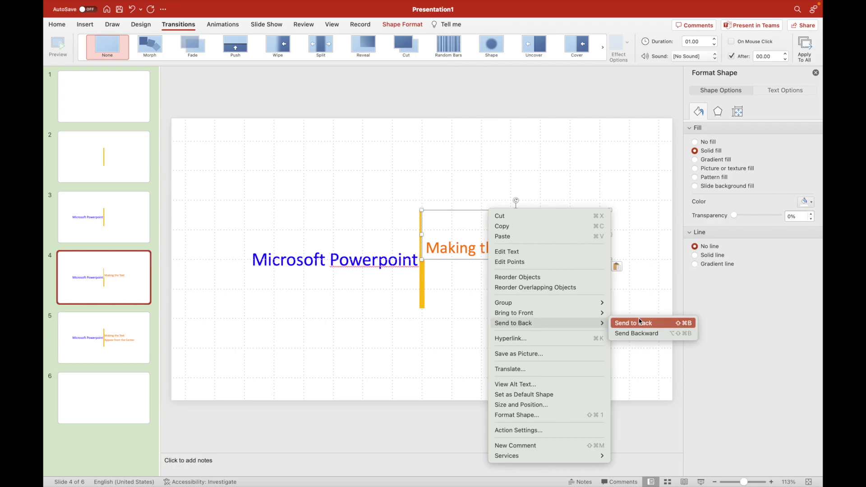
click(639, 323)
Paste 'Appear from the Center' onto slide 4, move it left of the line, and send it back.
click(132, 345)
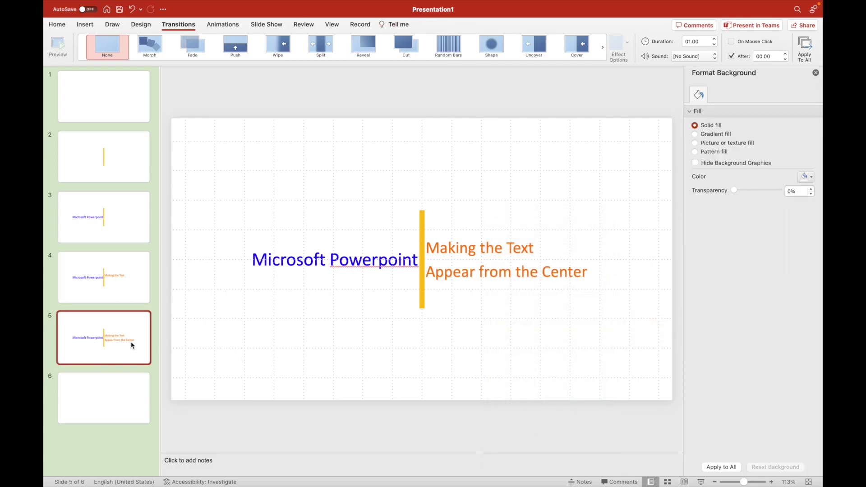
click(475, 267)
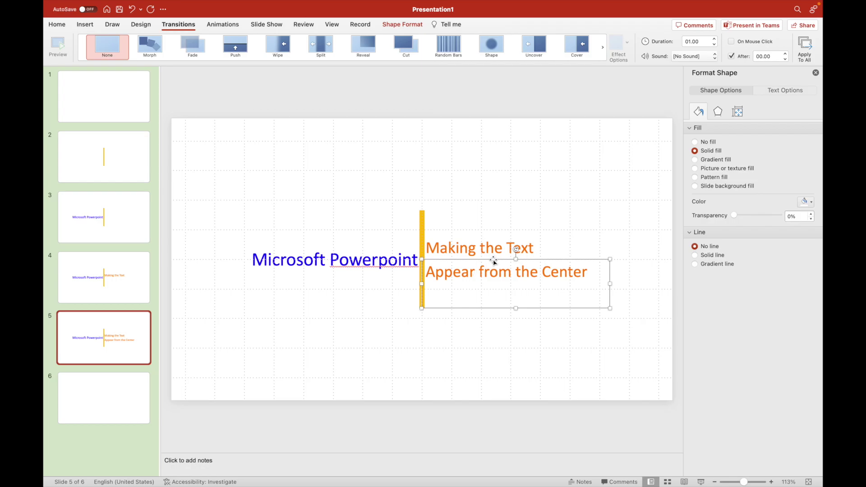
click(97, 303)
key(cmd+v)
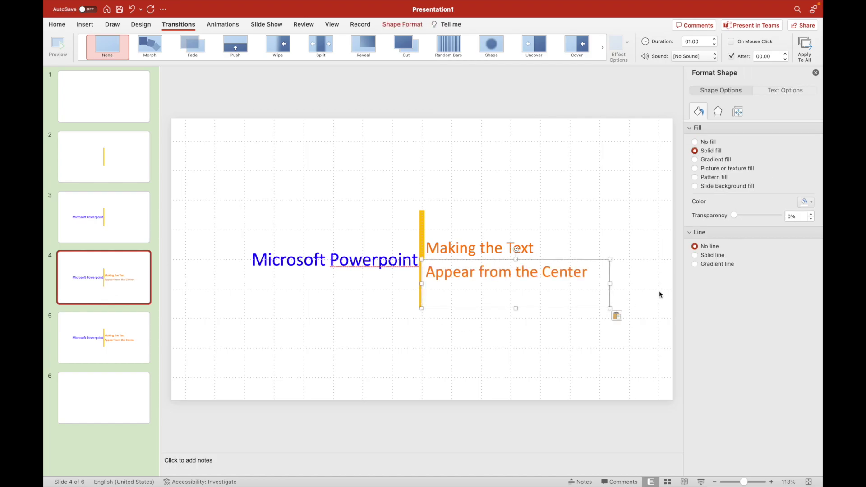
drag(610, 295, 426, 295)
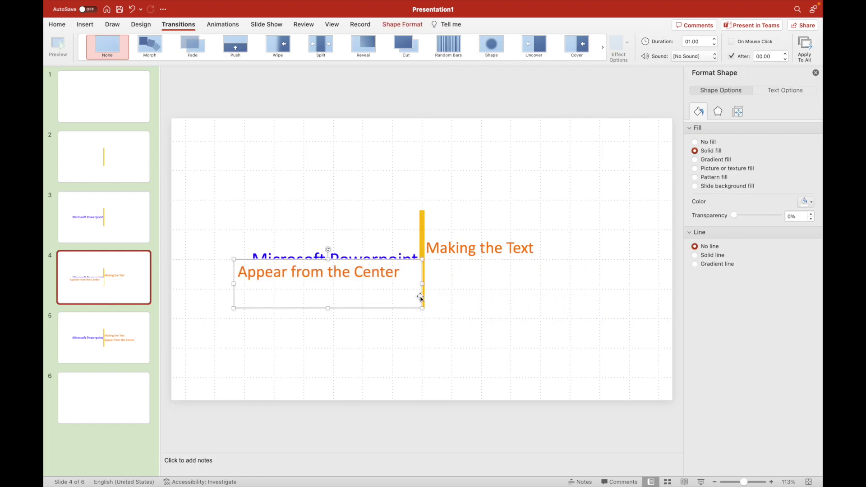
right_click(422, 296)
mouse_move(488, 347)
click(566, 345)
click(313, 370)
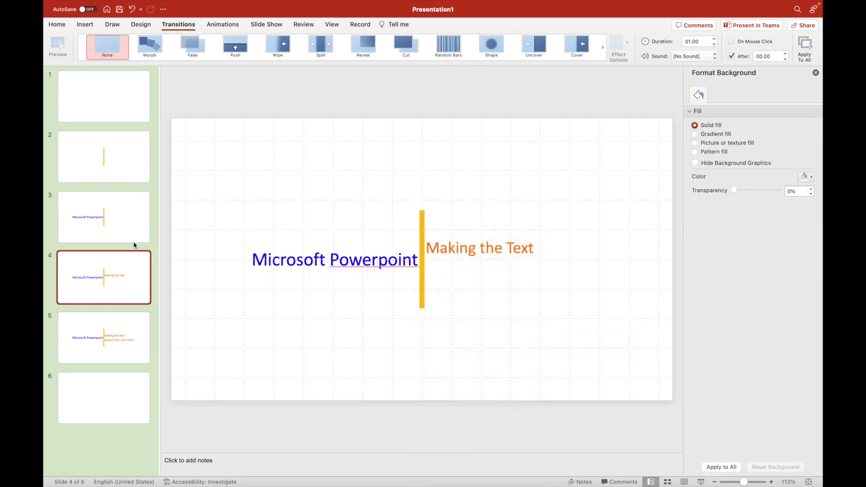
On slide 3, move 'Making the Text' left and send the yellow line and orange text back.
click(484, 240)
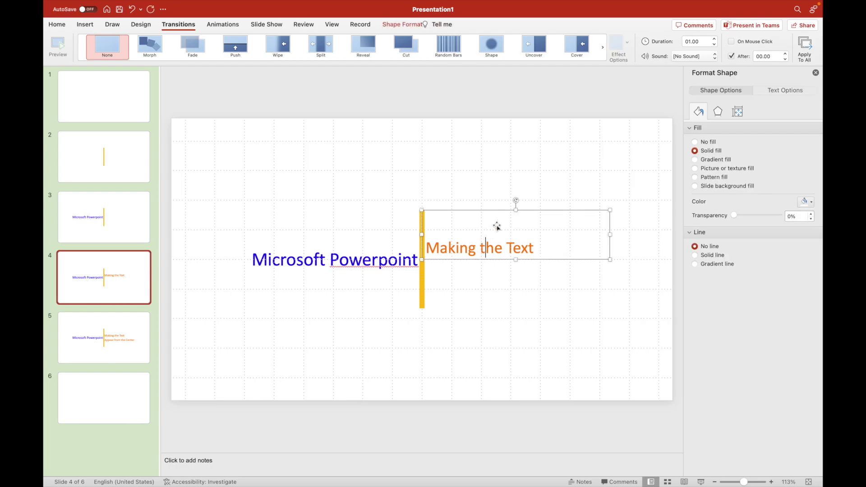
click(103, 208)
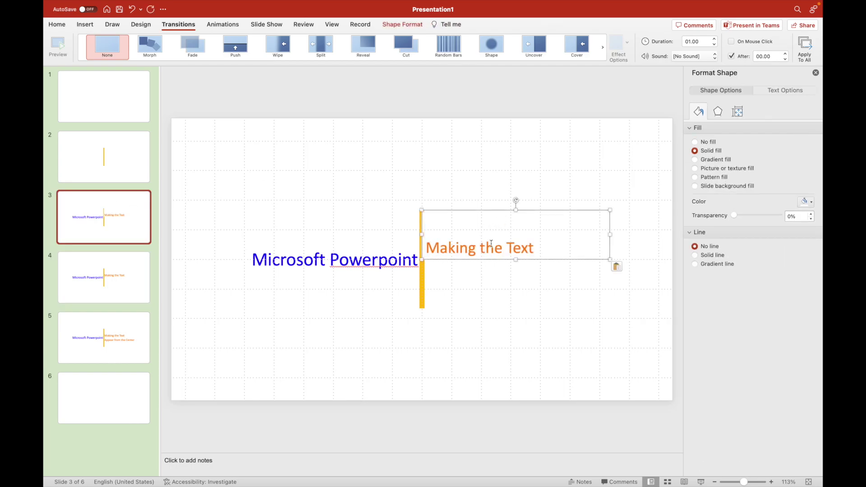
drag(610, 223, 423, 222)
click(423, 224)
right_click(423, 224)
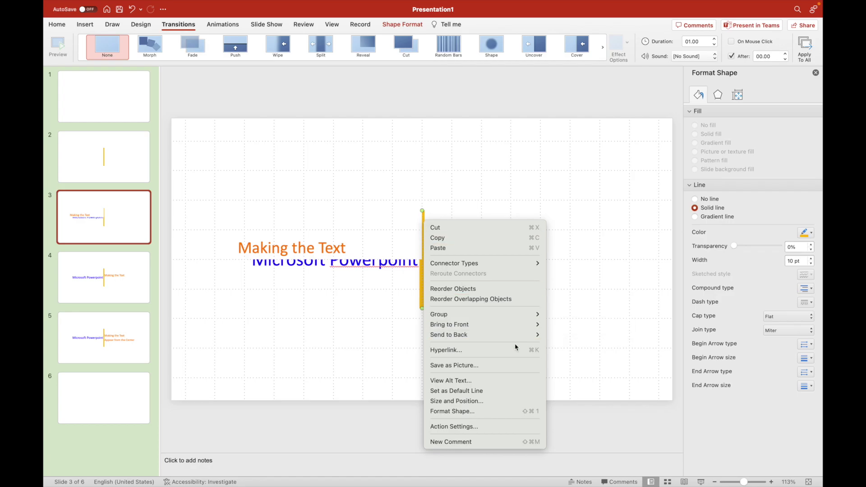
mouse_move(448, 334)
click(569, 336)
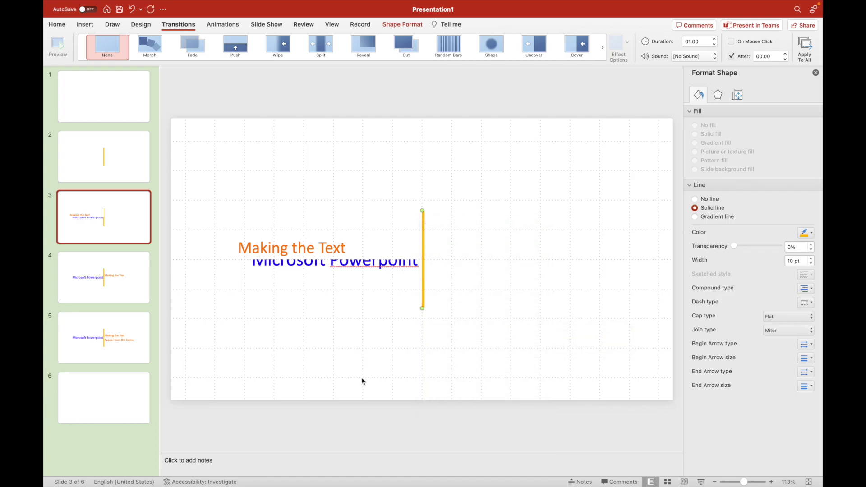
click(406, 236)
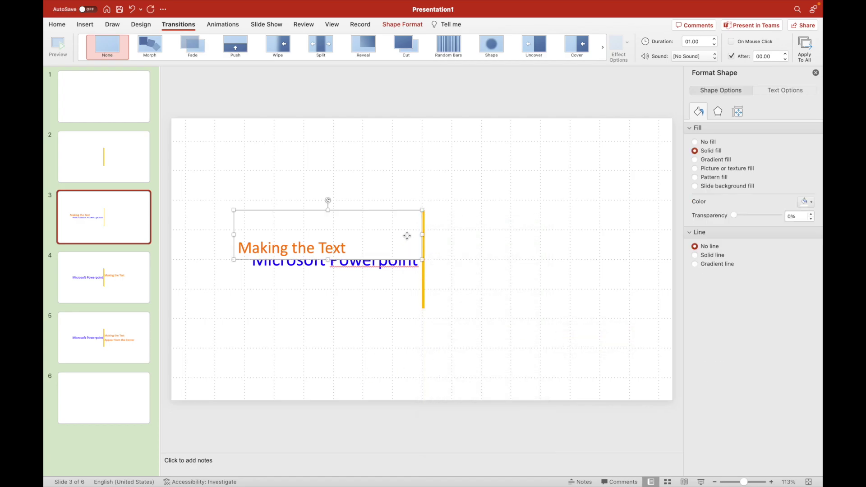
right_click(406, 236)
click(566, 347)
click(422, 376)
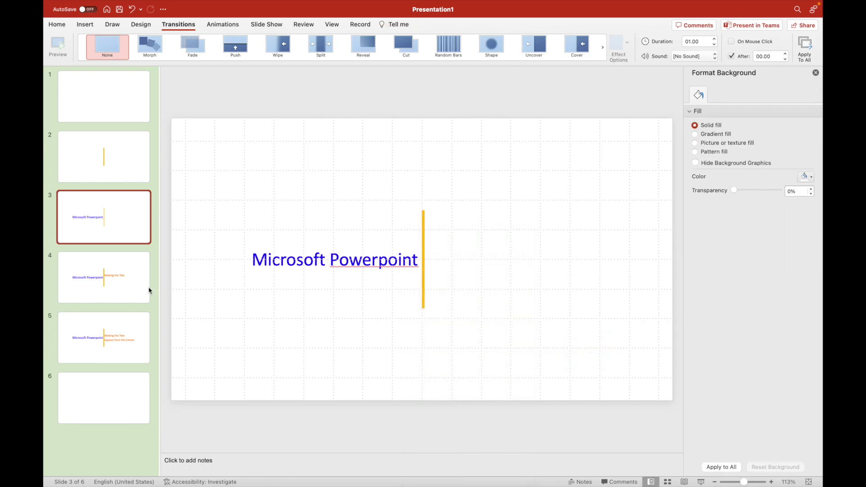
Paste a copy of line-only slide 2 after slide 5 as slide 6.
click(125, 159)
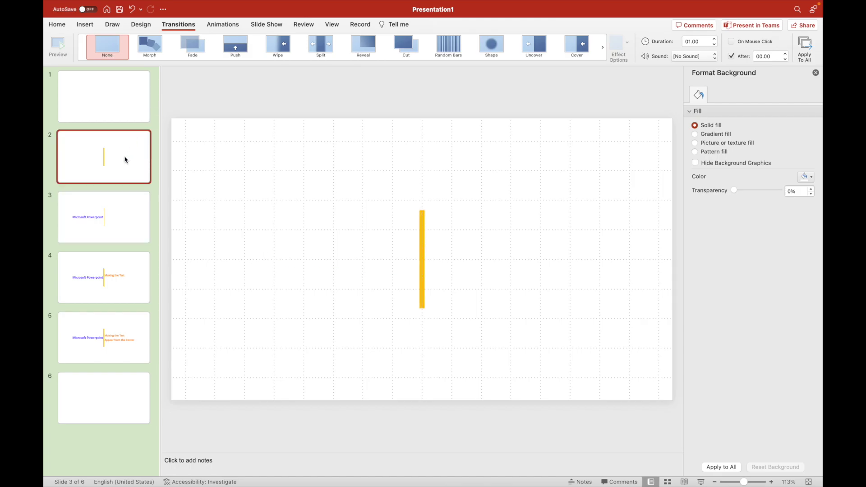
click(126, 371)
key(super+v)
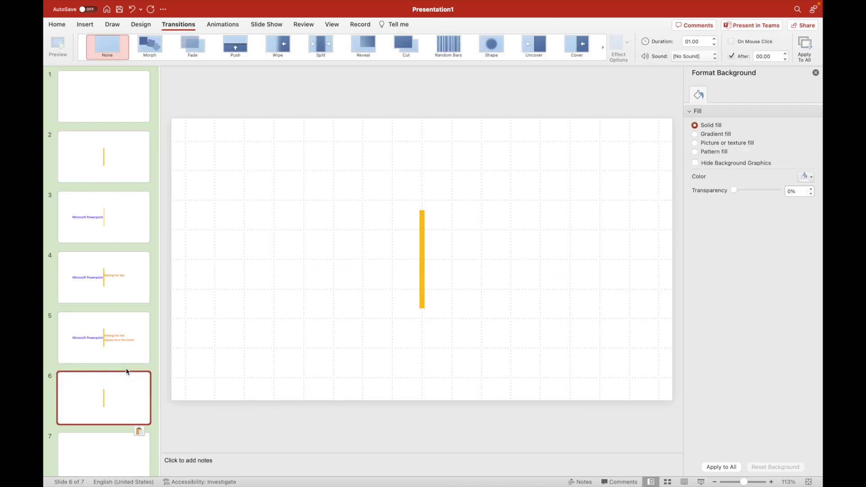
Copy both orange text boxes from slide 5 onto slide 6, left of the yellow line.
click(125, 330)
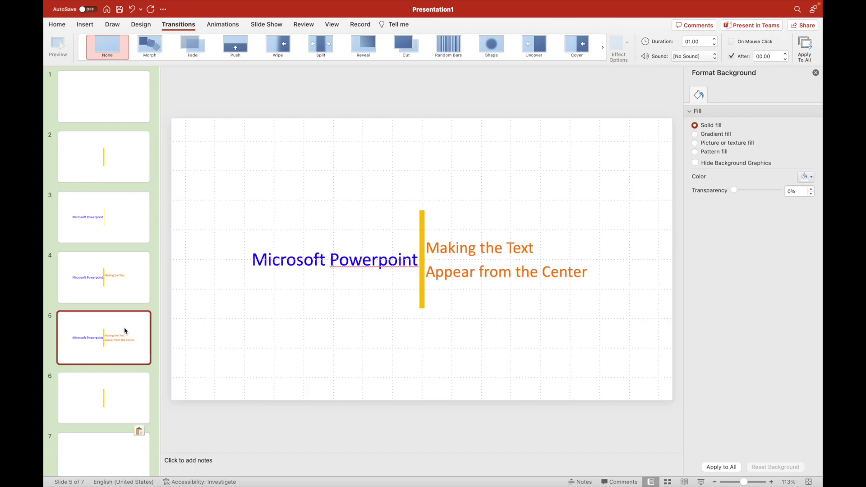
click(496, 271)
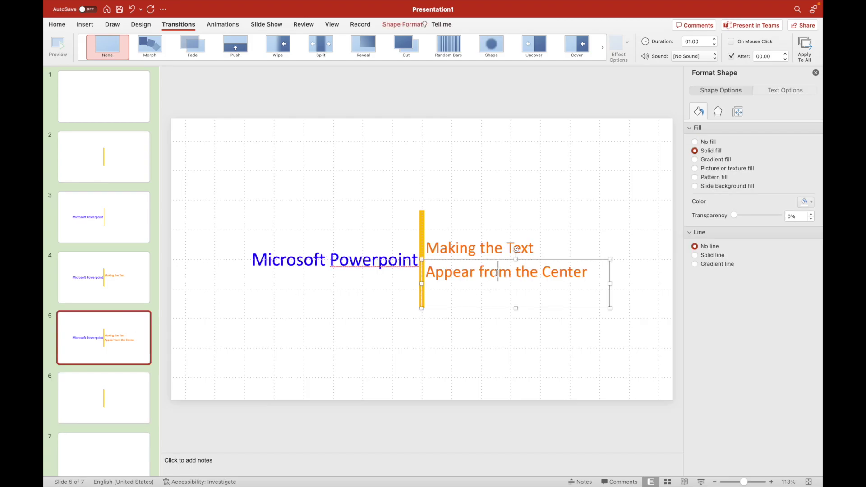
click(477, 248)
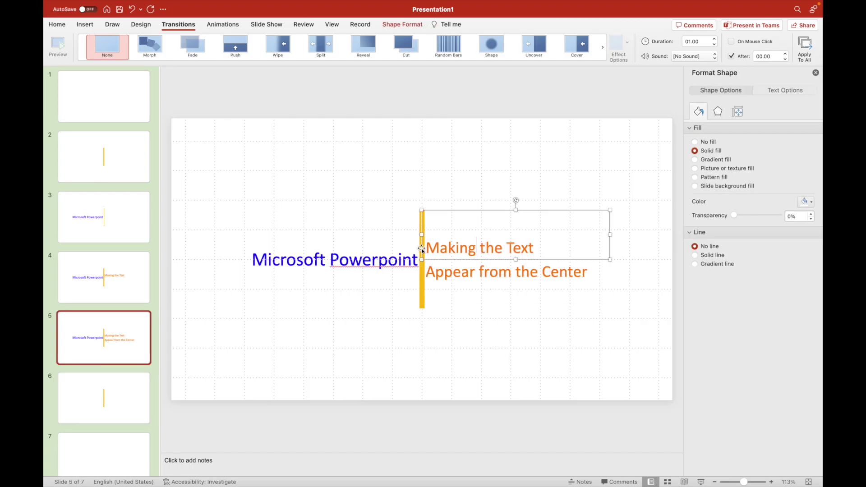
shift+click(463, 275)
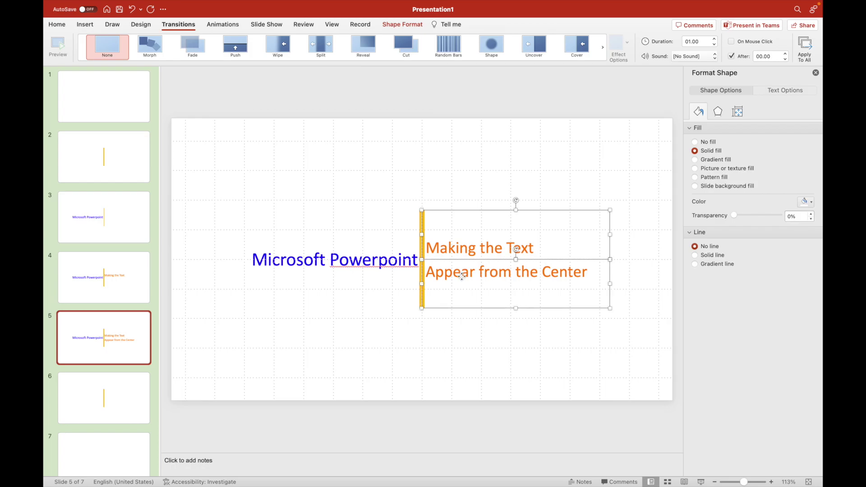
click(114, 390)
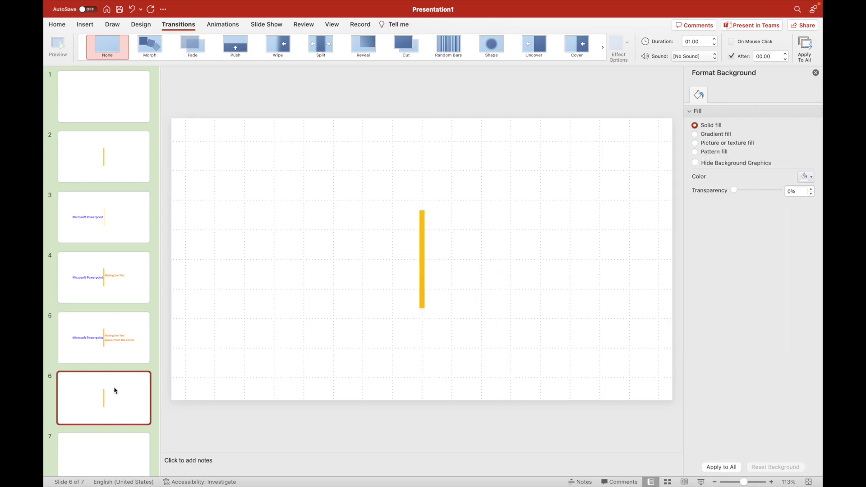
key(super+v)
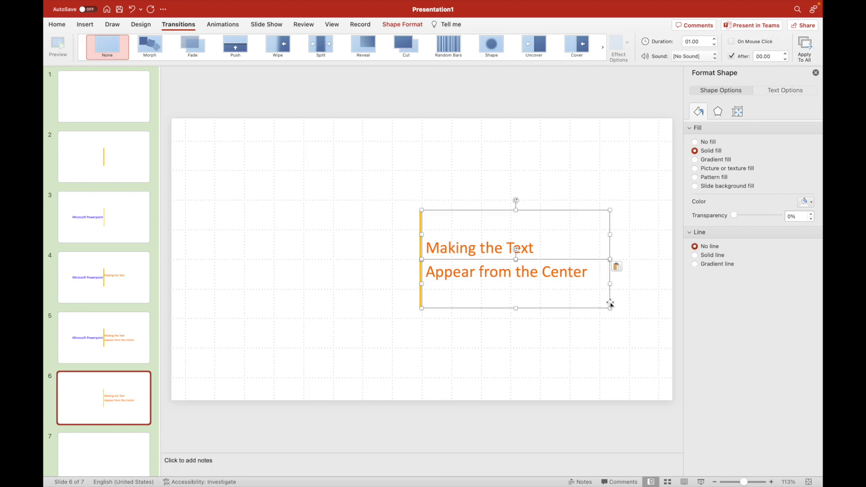
drag(610, 305, 420, 300)
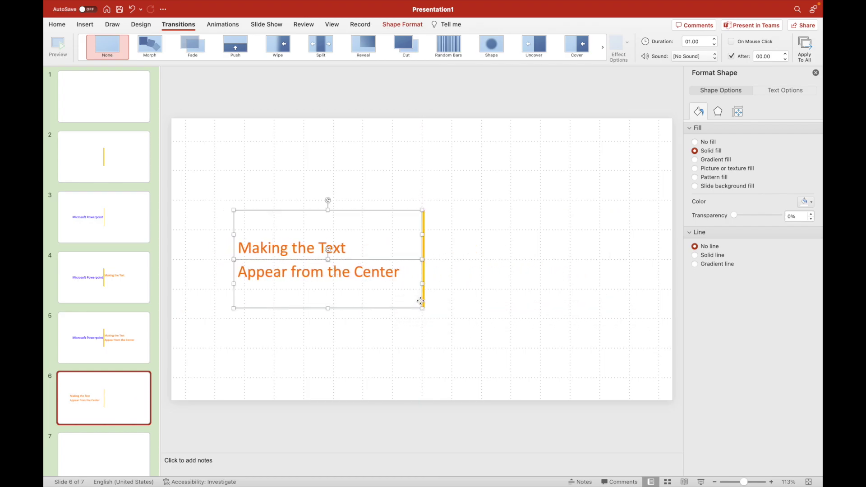
Copy the blue 'Microsoft Powerpoint' text onto slide 6, right of the yellow line.
click(114, 317)
click(344, 251)
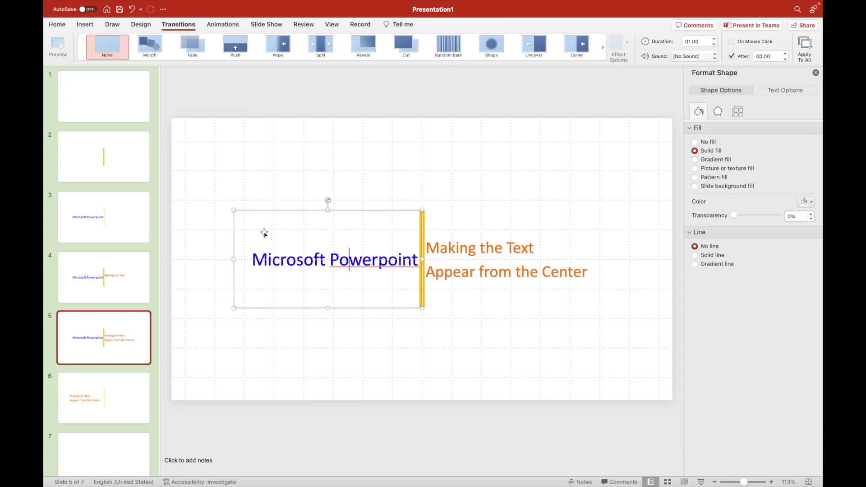
mouse_move(232, 236)
mouse_down()
mouse_move(426, 218)
mouse_move(422, 235)
mouse_up()
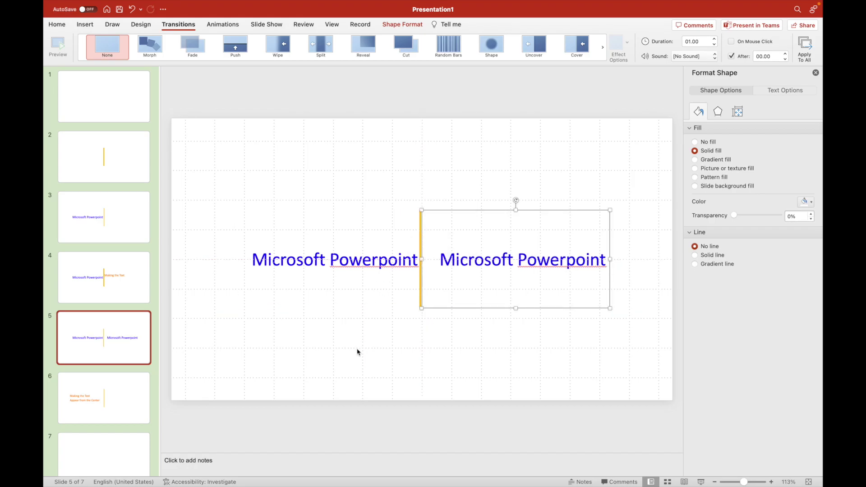
key(Delete)
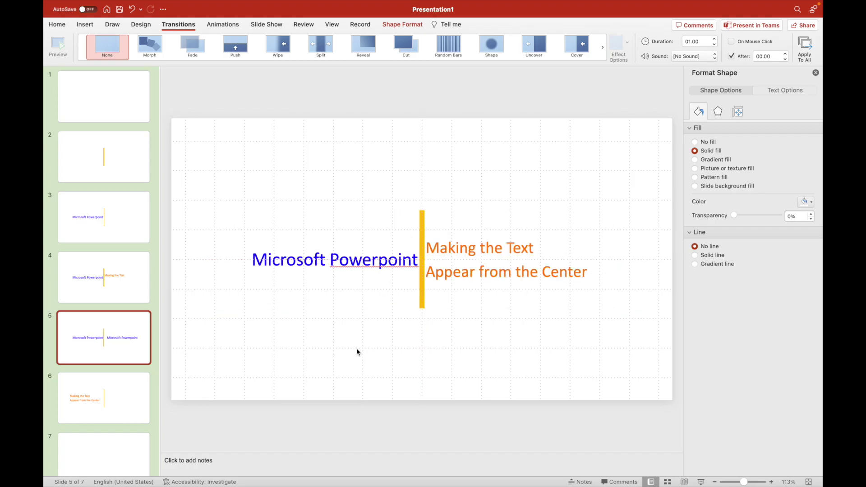
click(127, 411)
key(ctrl+v)
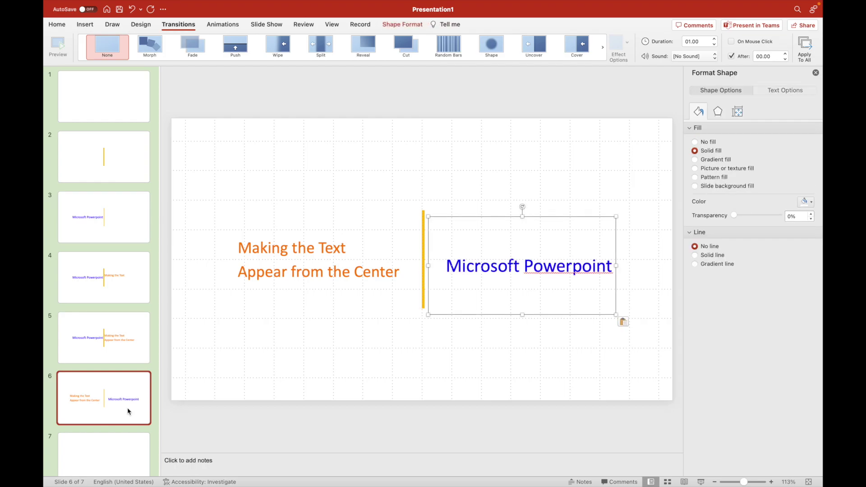
drag(428, 240, 423, 235)
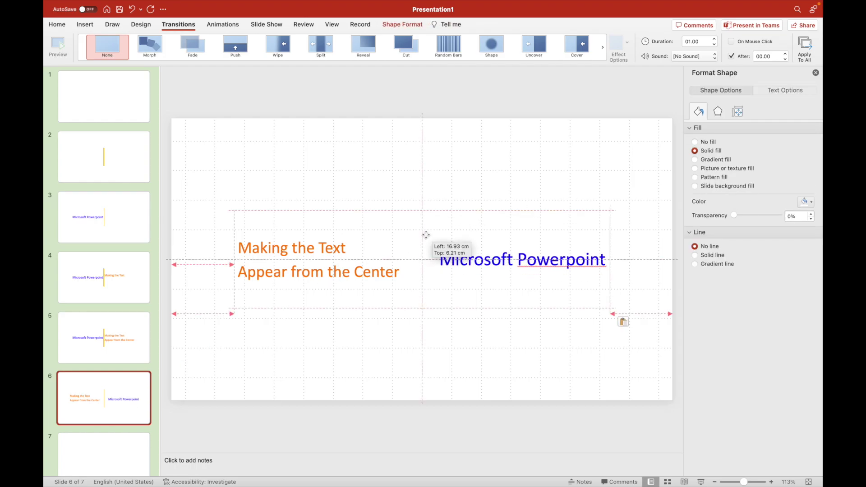
Send slide 6's selected text boxes to the back.
shift+click(320, 249)
shift+click(332, 279)
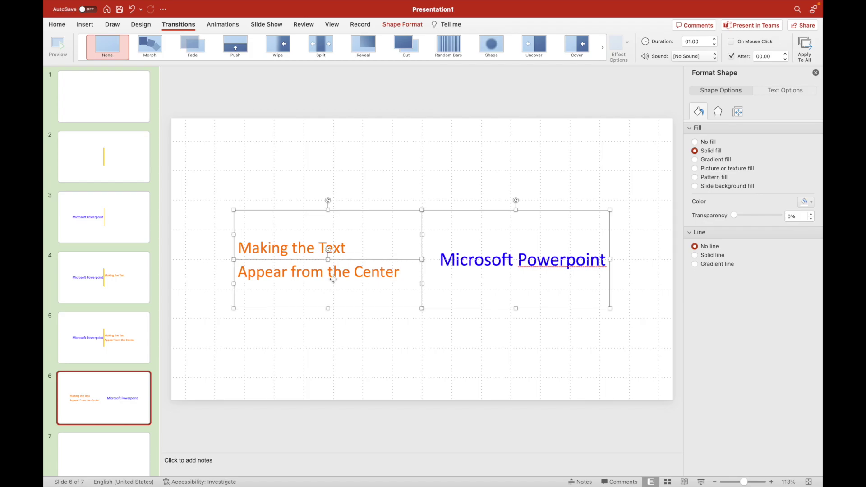
right_click(369, 258)
mouse_move(394, 319)
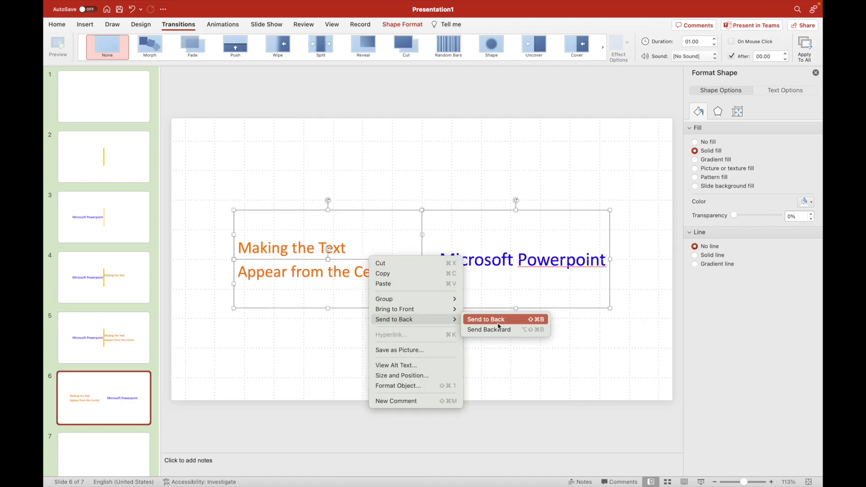
click(499, 319)
click(549, 365)
Move the right white box over the left side and send it behind the text.
click(537, 245)
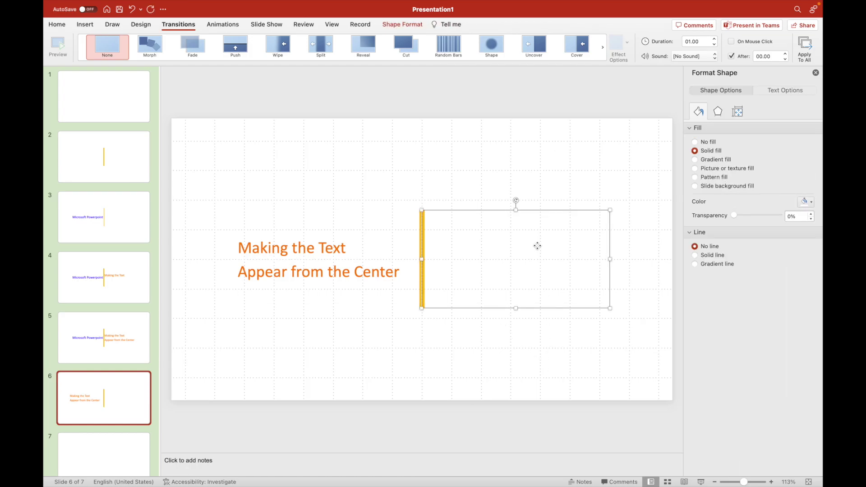
mouse_move(537, 246)
mouse_down()
mouse_move(349, 227)
mouse_move(344, 238)
mouse_up()
right_click(344, 236)
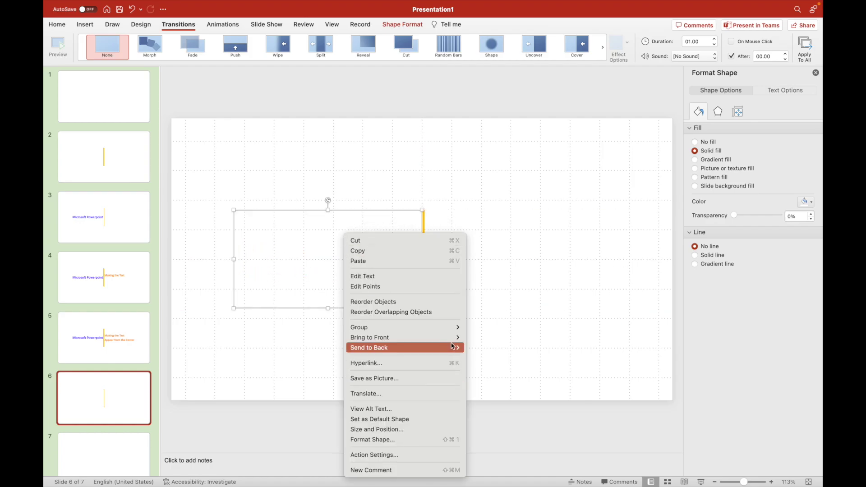
click(496, 348)
click(379, 271)
click(383, 260)
Send the larger left box to the back, leaving only the yellow line visible.
click(352, 251)
right_click(361, 261)
mouse_move(384, 321)
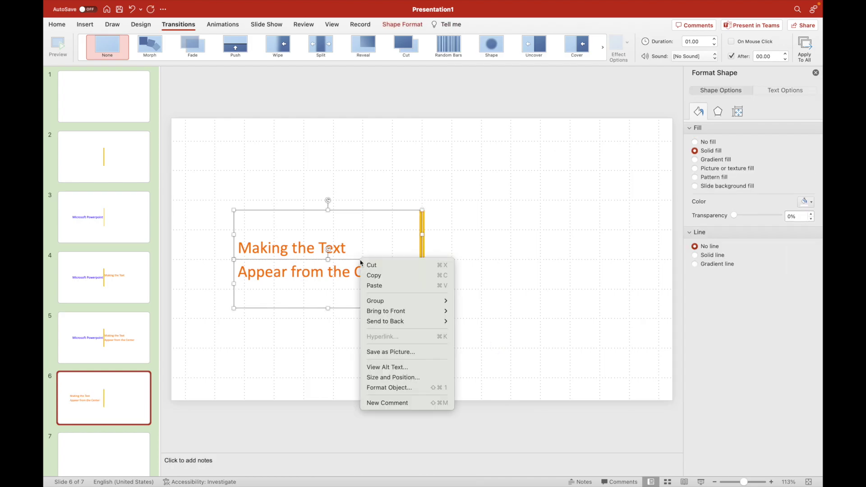
click(500, 320)
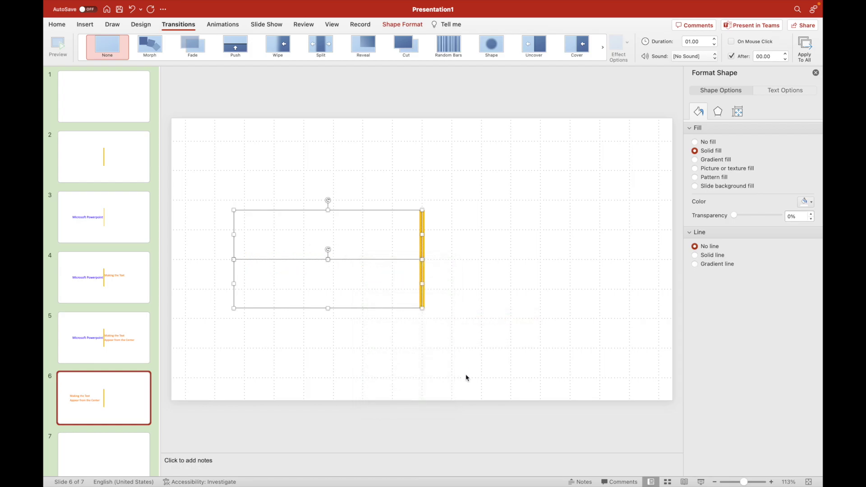
click(462, 389)
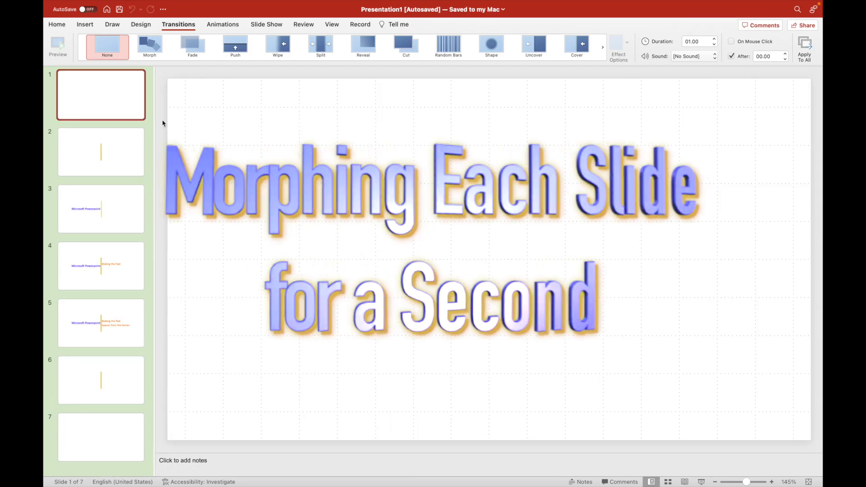
Apply Morph to all seven slides and change its duration from 02.00 to 01.00 seconds.
key(super+a)
click(149, 46)
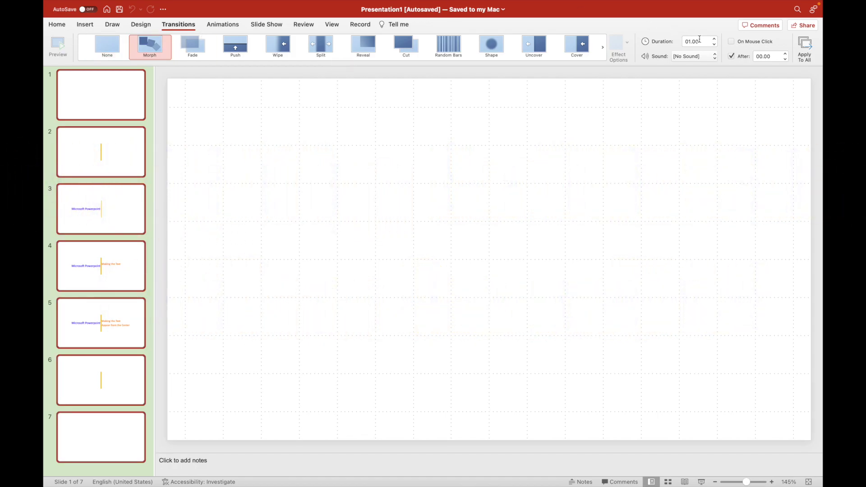
click(801, 53)
click(150, 47)
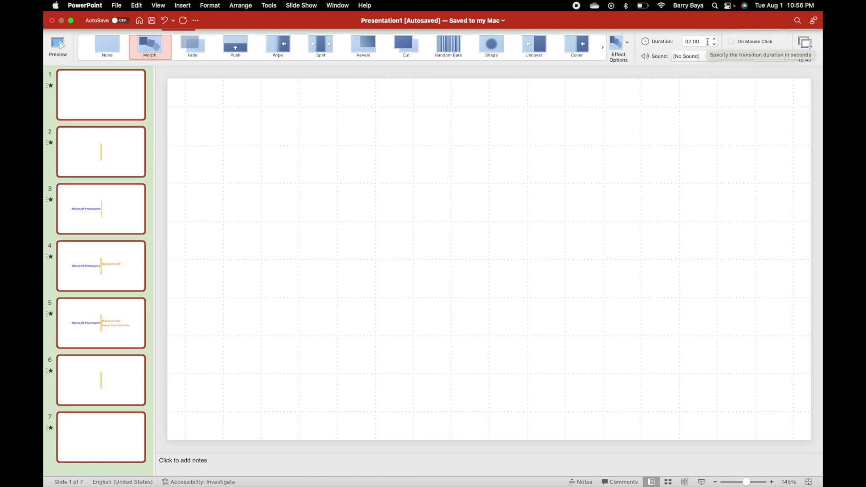
click(707, 41)
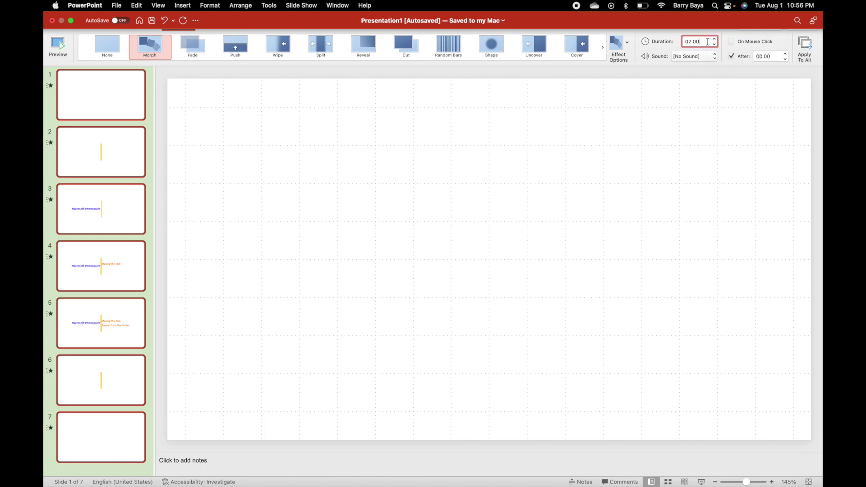
double_click(708, 41)
text(1)
key(Return)
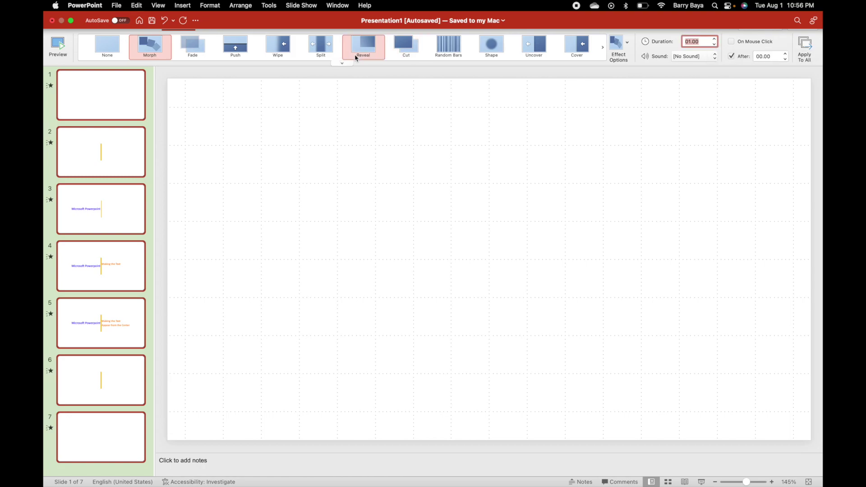
click(257, 72)
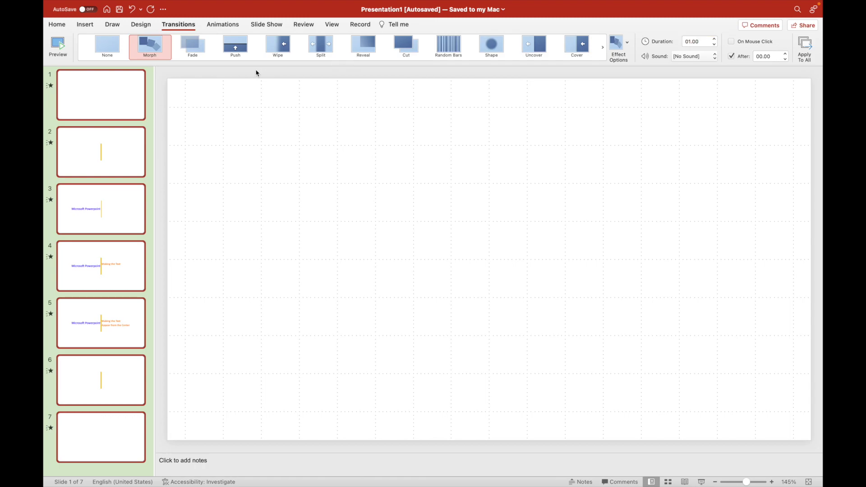
click(141, 93)
click(132, 165)
click(130, 117)
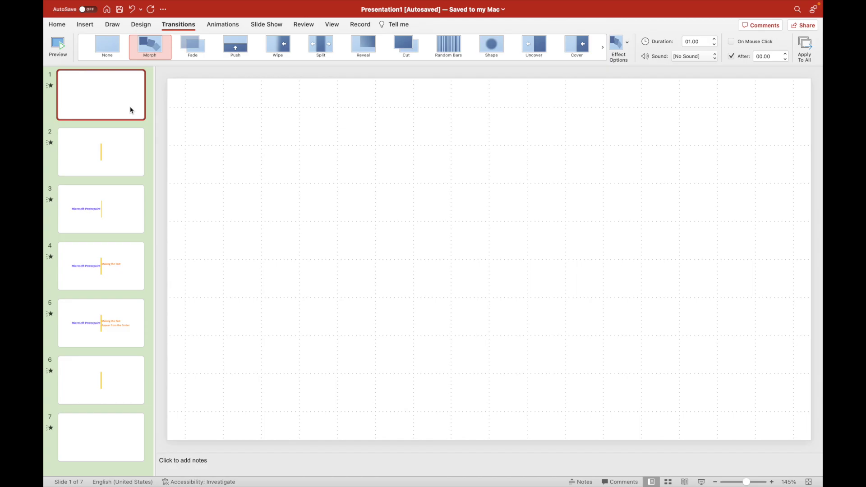
key(Down)
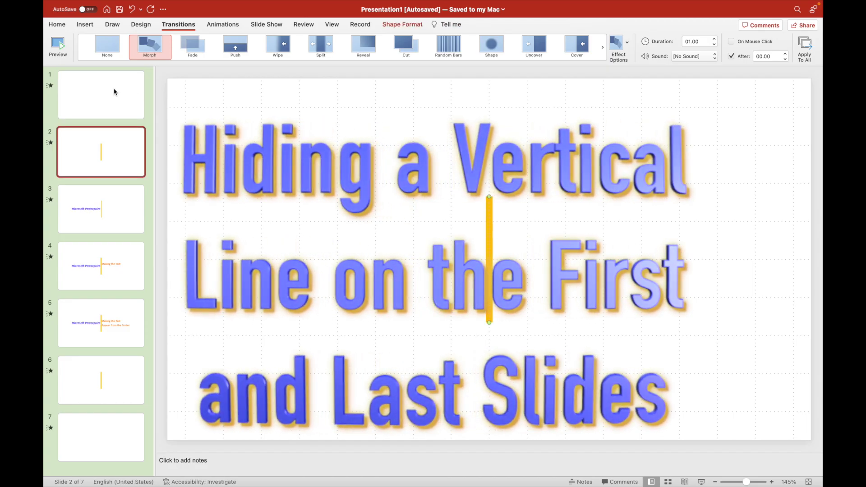
Paste the yellow line onto slide 1 and park it just above the top edge.
click(114, 91)
key(cmd+v)
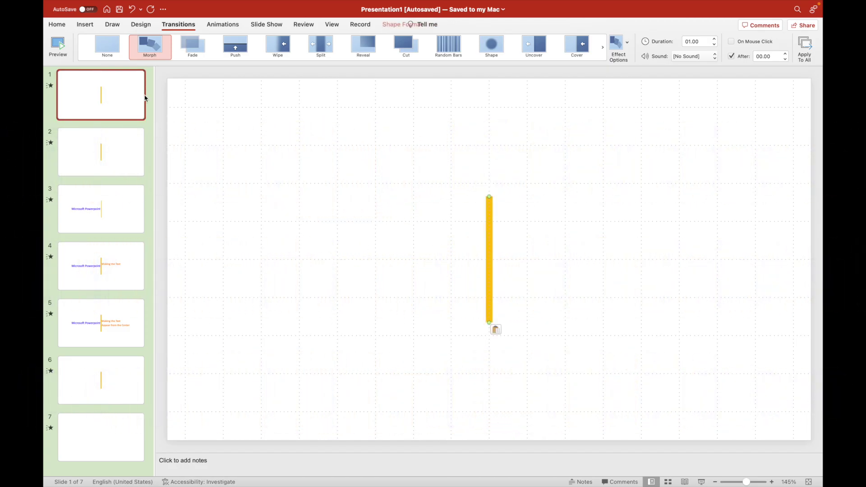
mouse_move(493, 278)
mouse_down()
mouse_move(492, 87)
mouse_move(490, 138)
mouse_up()
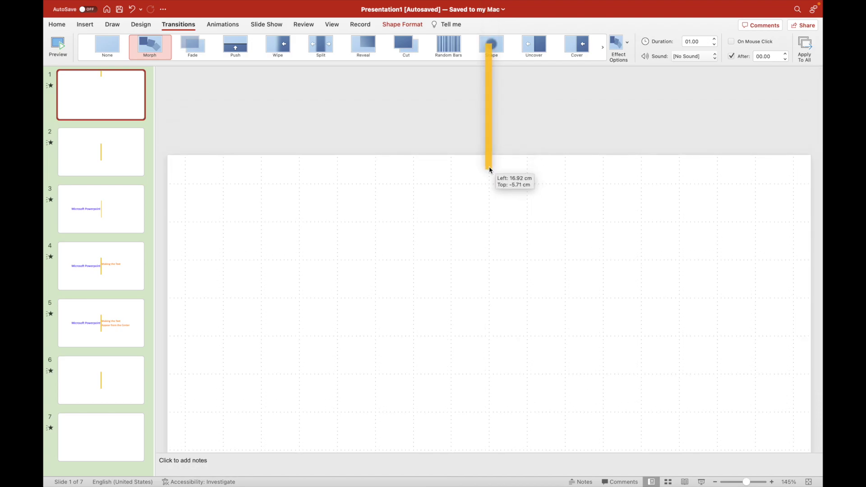
mouse_move(491, 138)
mouse_down()
mouse_move(490, 170)
mouse_move(489, 151)
mouse_up()
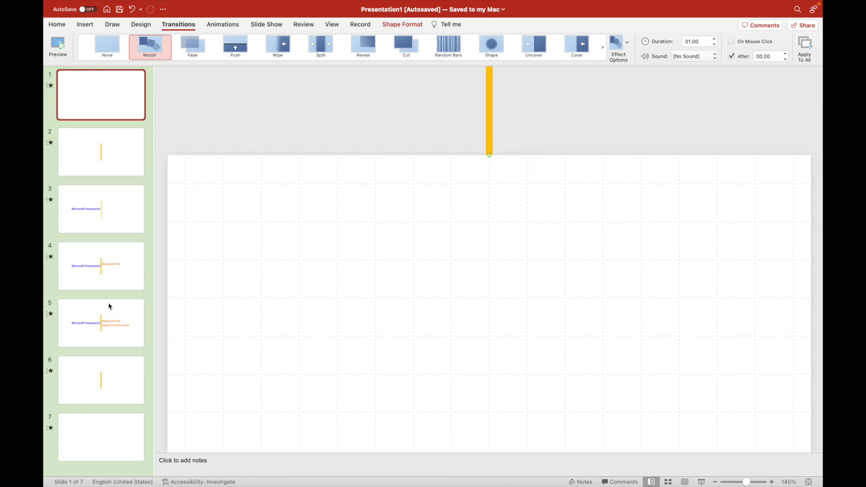
Paste the yellow line onto slide 7 and park it just below the bottom edge.
click(115, 422)
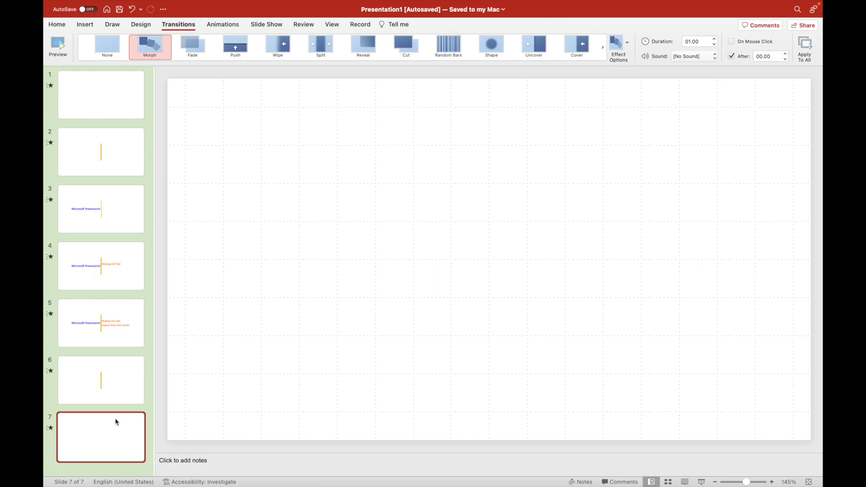
key(super+v)
drag(492, 228, 493, 437)
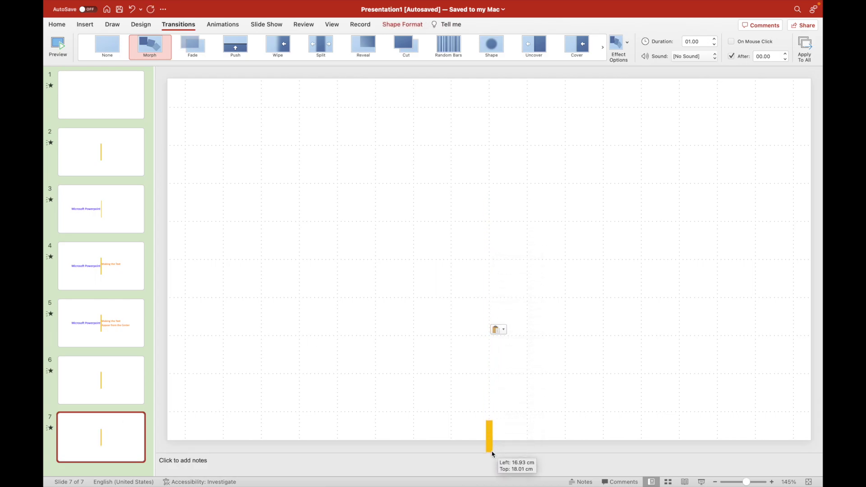
drag(493, 437, 492, 471)
drag(490, 238, 491, 414)
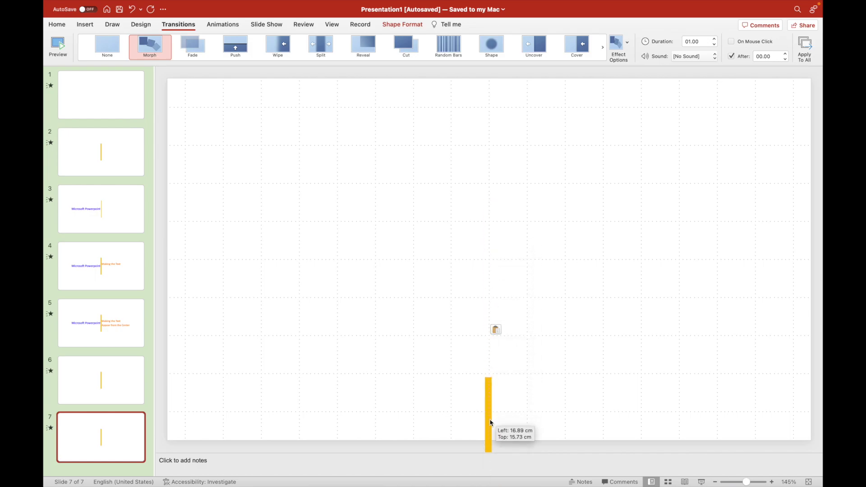
drag(491, 415, 492, 446)
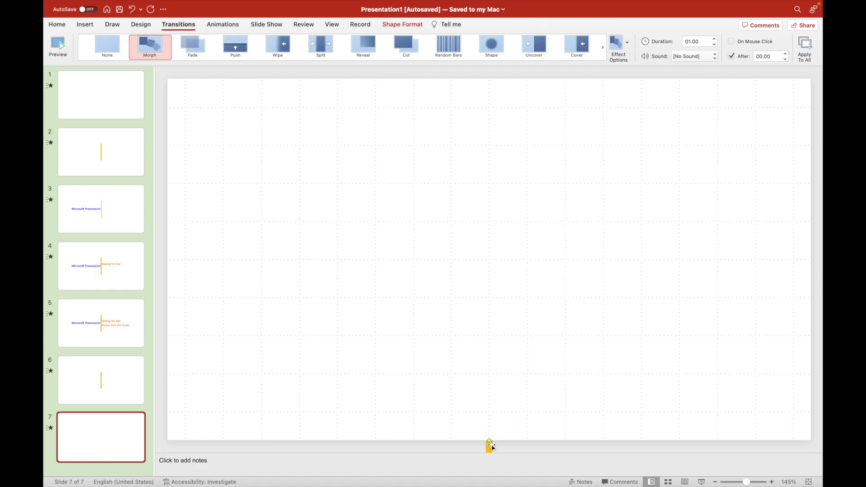
click(454, 450)
click(125, 141)
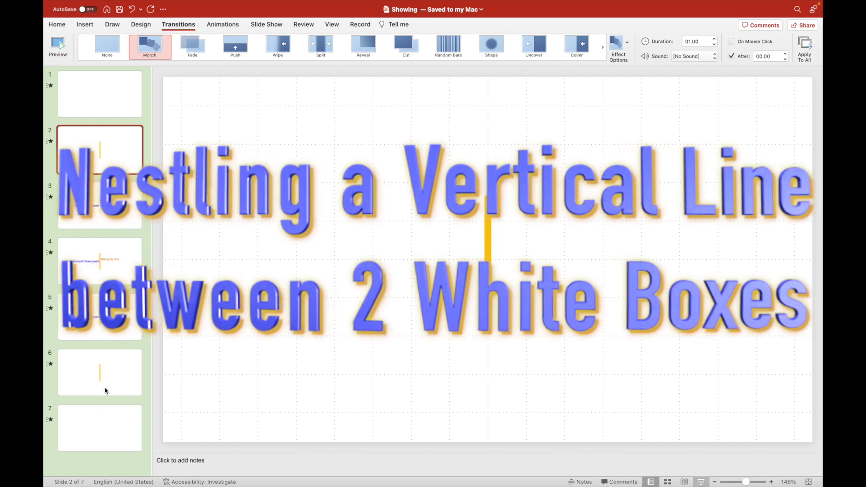
Copy both white boxes from slide 6 and paste them onto slide 2.
click(99, 372)
click(434, 218)
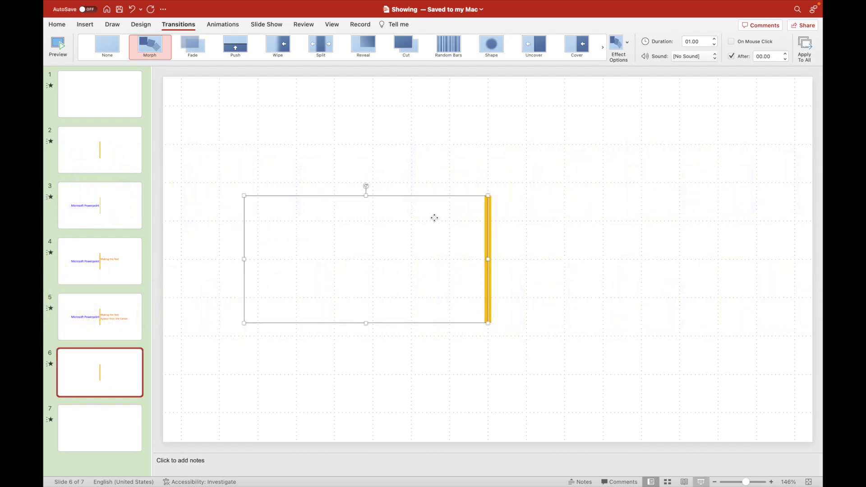
shift+click(602, 227)
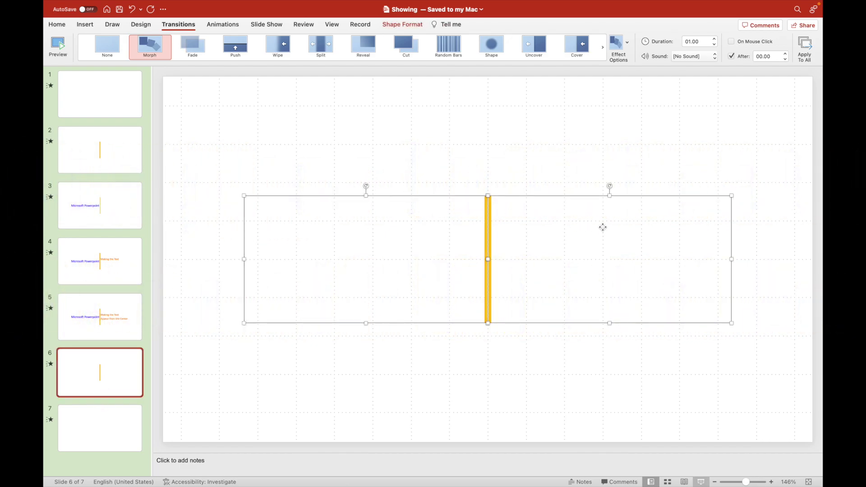
click(100, 421)
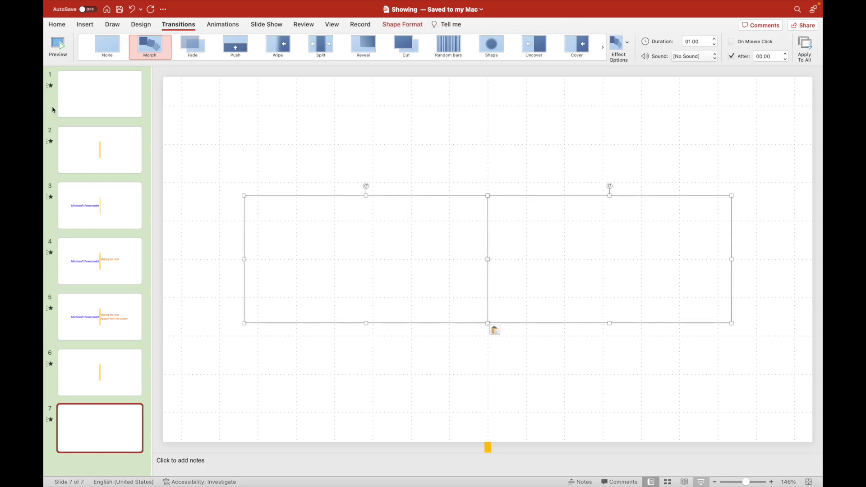
click(100, 156)
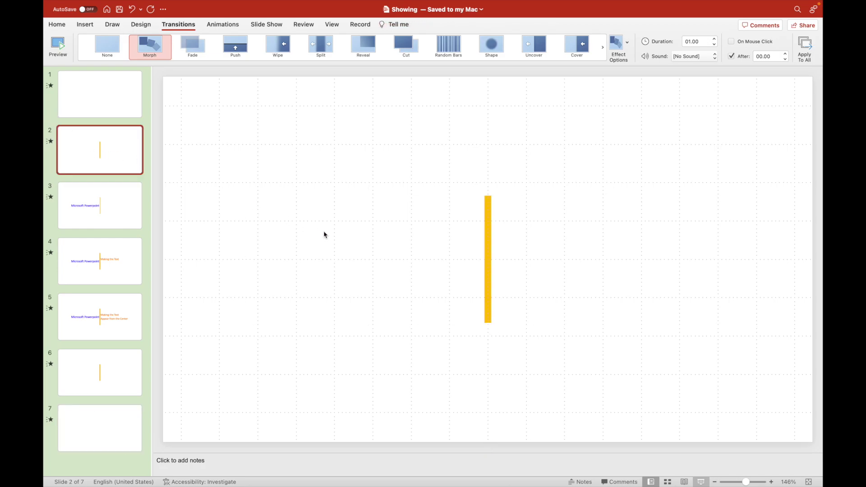
key(super+v)
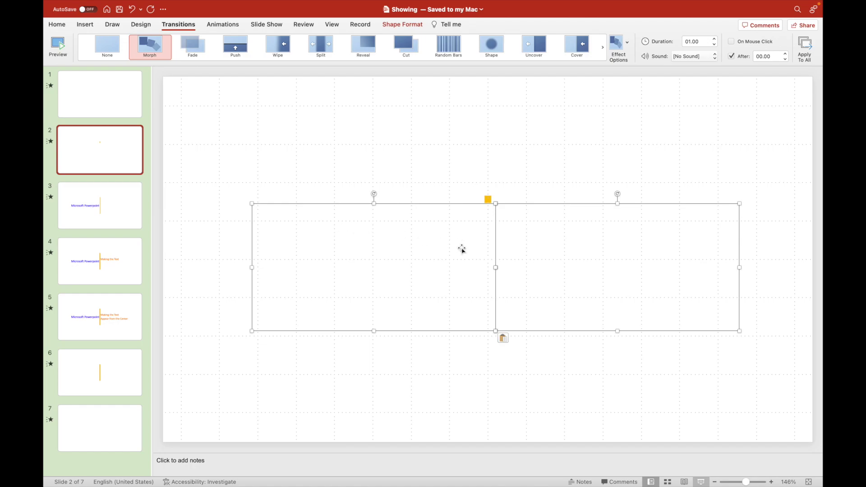
Align the boxes either side of the yellow line and send them to the back.
drag(471, 252, 458, 247)
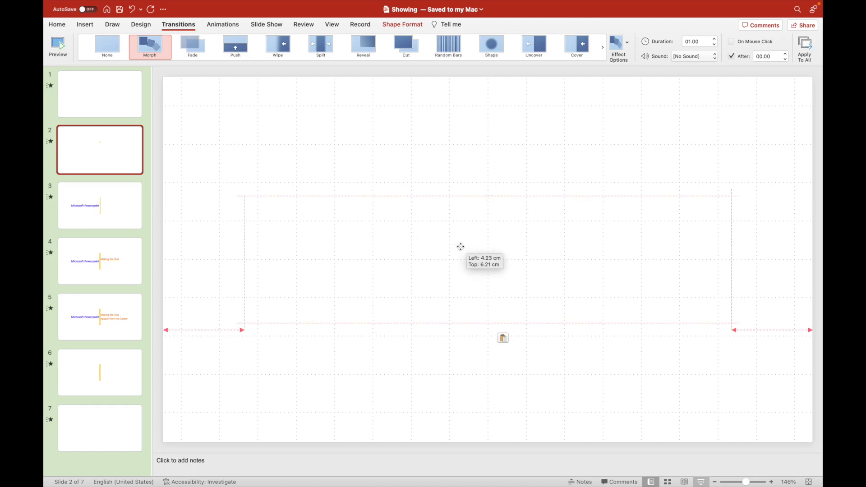
drag(457, 247, 460, 246)
right_click(460, 246)
mouse_move(486, 308)
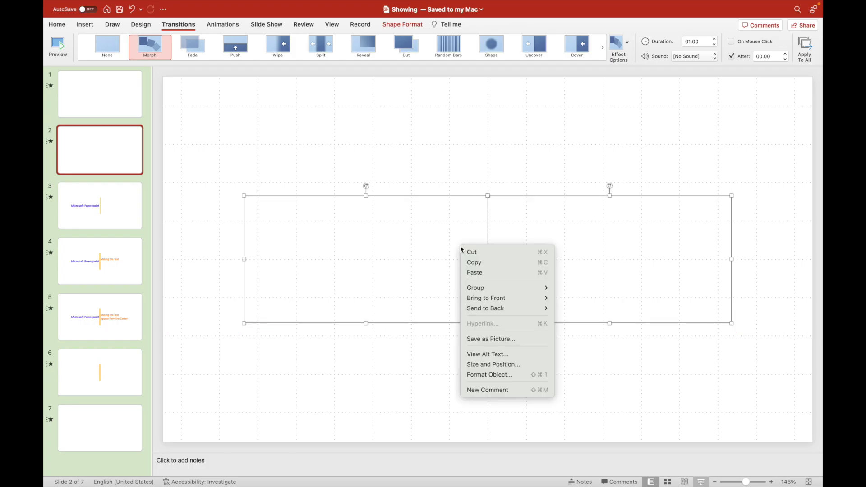
click(579, 311)
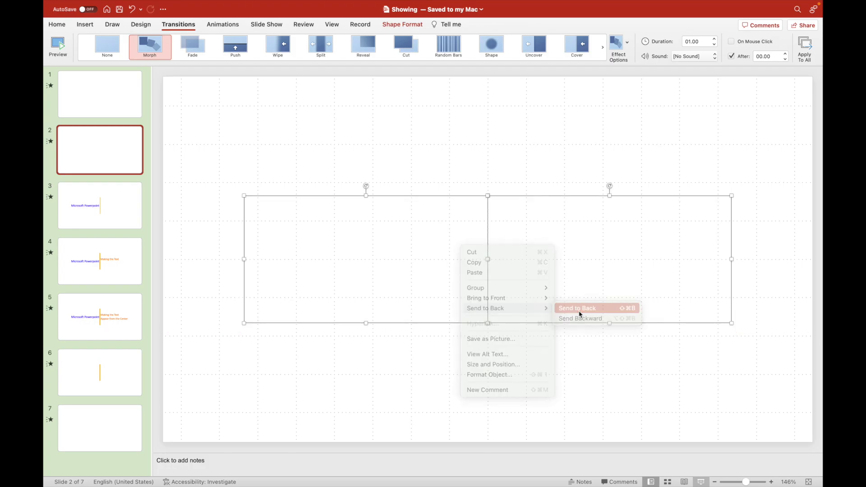
click(289, 161)
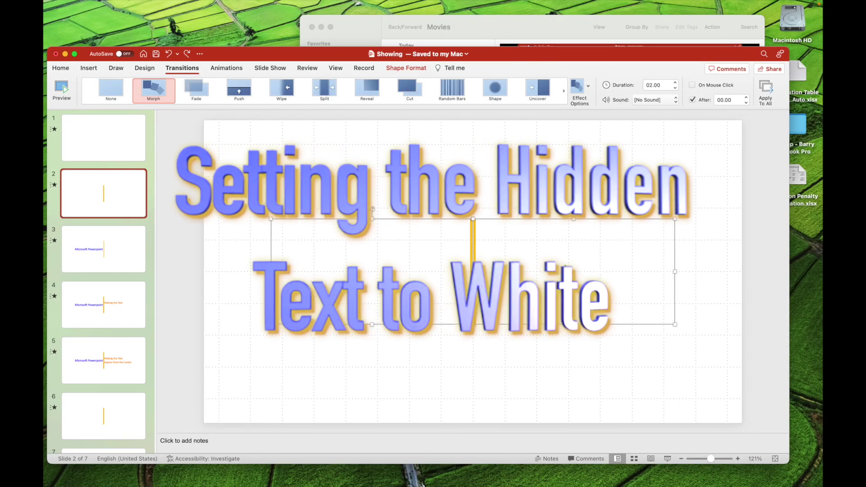
Make the 'Microsoft Powerpoint' text on slide 2 white.
drag(493, 272, 670, 272)
click(60, 68)
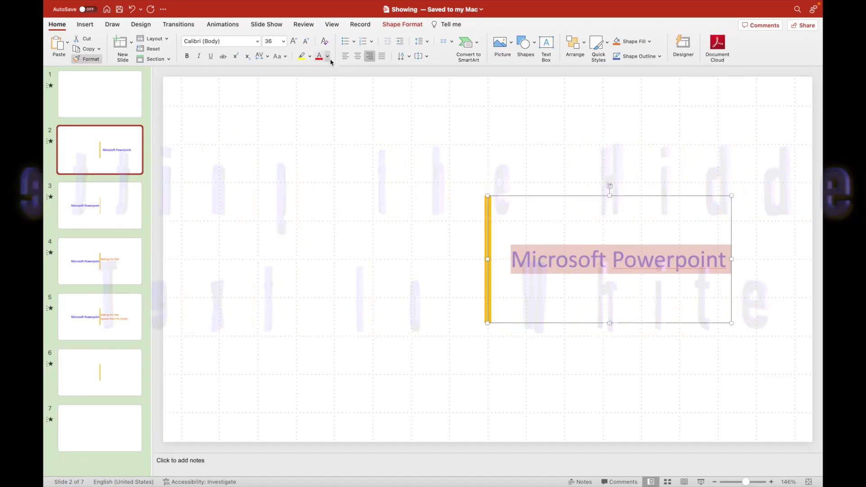
click(328, 56)
click(323, 83)
click(503, 81)
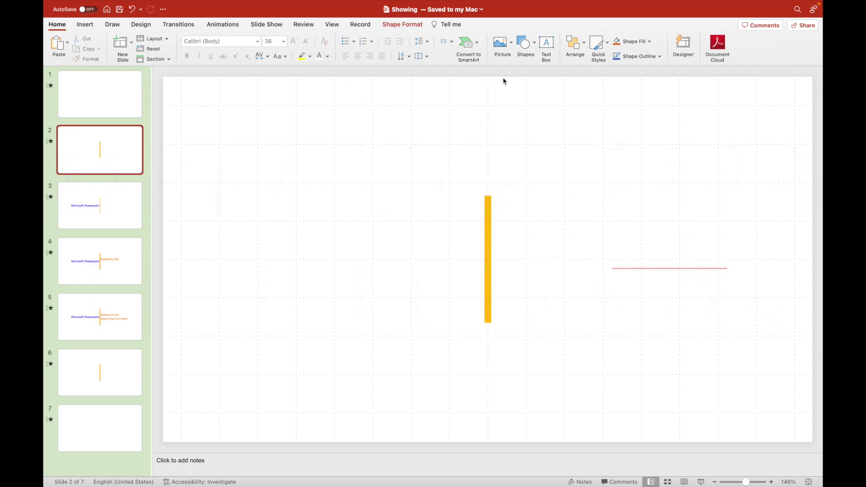
Send both slide 2 text boxes behind the yellow line.
key(super+a)
right_click(409, 214)
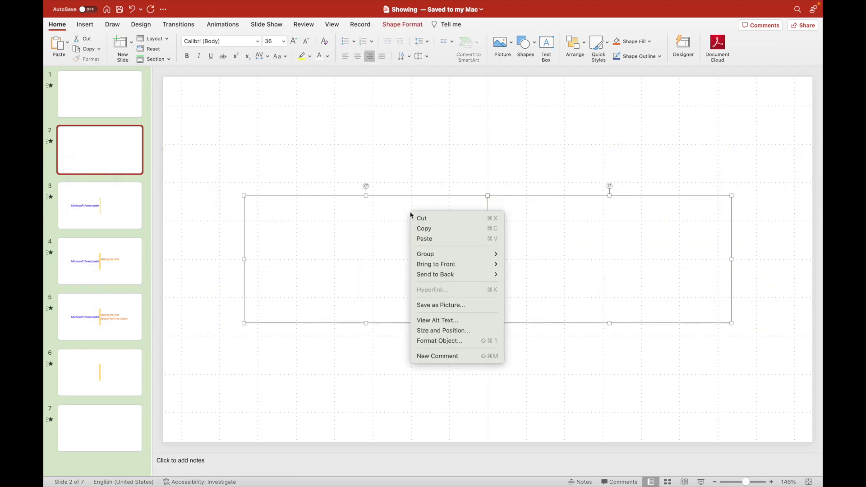
click(527, 275)
click(546, 259)
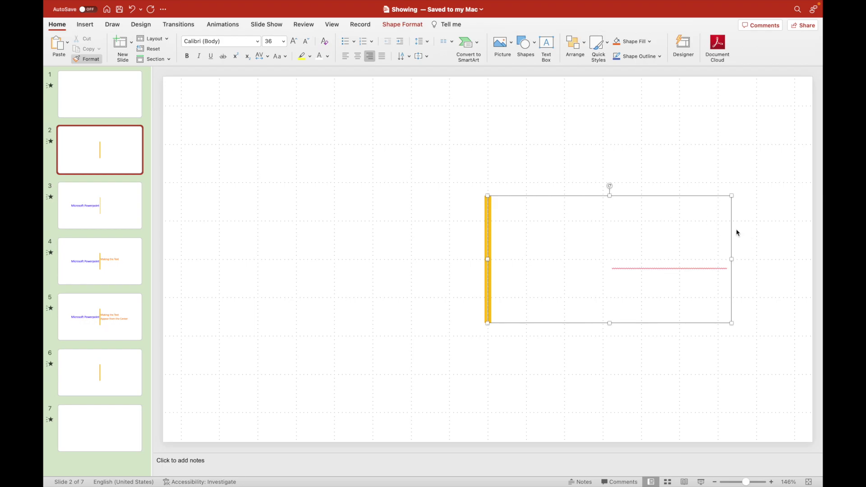
right_click(732, 234)
click(749, 344)
click(155, 205)
Check slide 6, then delete the 'Microsoft Powerpoint' text box on slide 3.
click(126, 377)
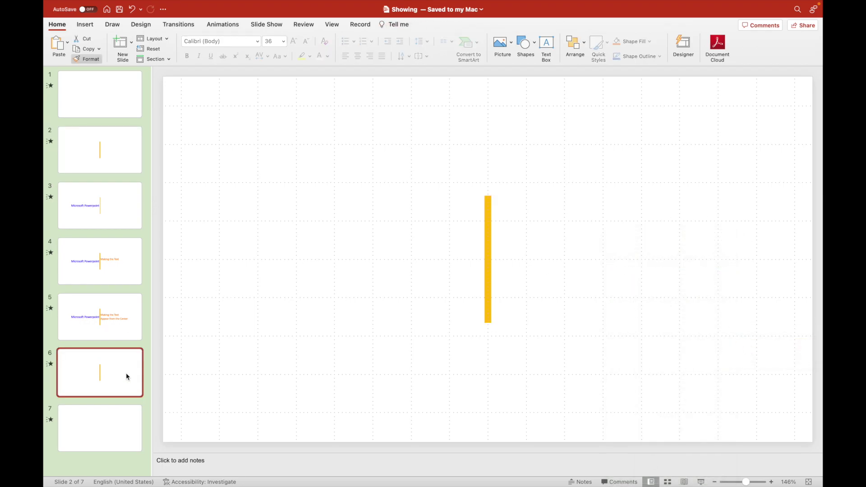
click(478, 274)
click(136, 214)
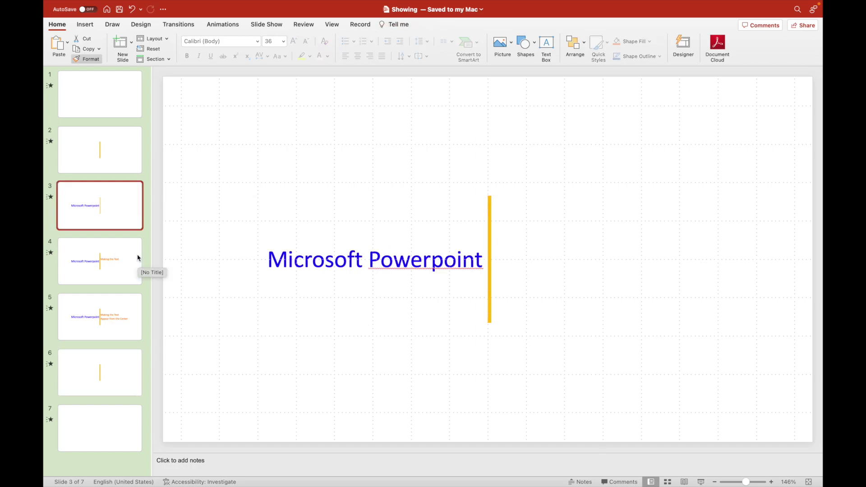
click(394, 259)
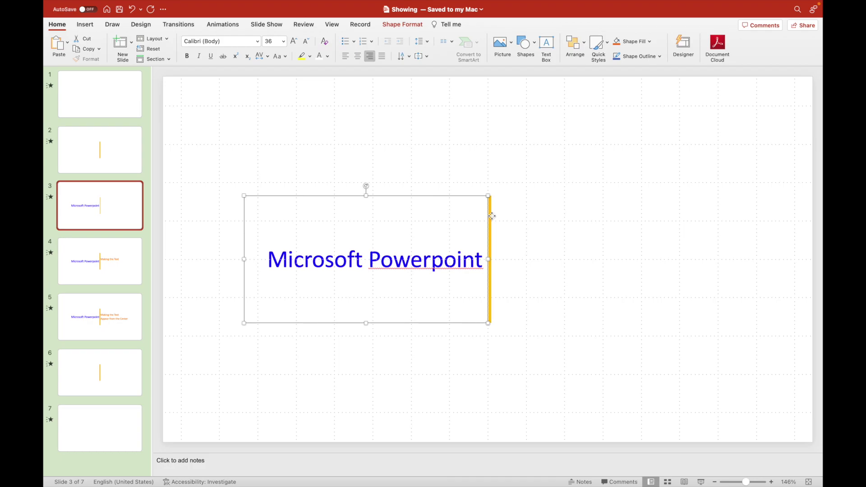
key(Delete)
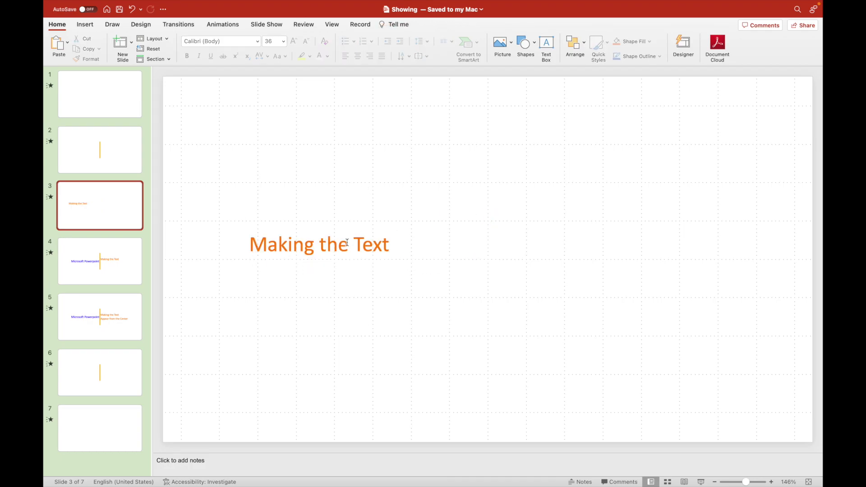
Undo and redo deletions on slide 3, removing the 'Microsoft Powerpoint' box and line.
click(347, 243)
click(489, 284)
key(super+z)
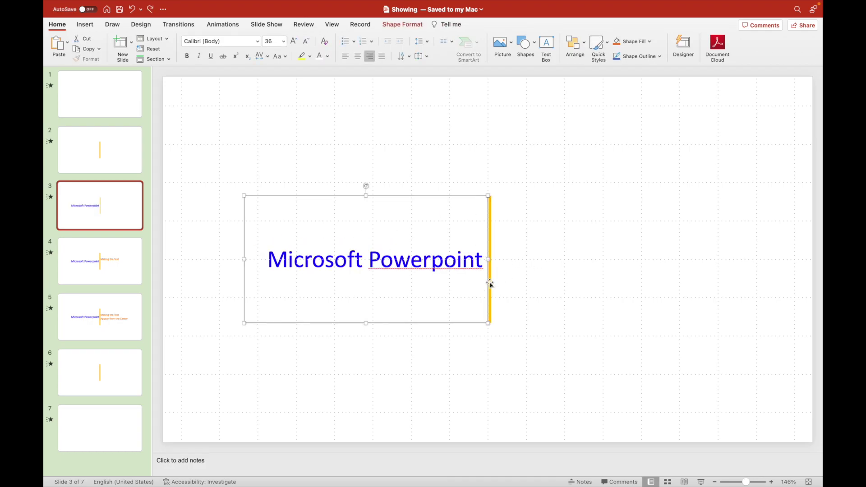
key(Delete)
key(super+z)
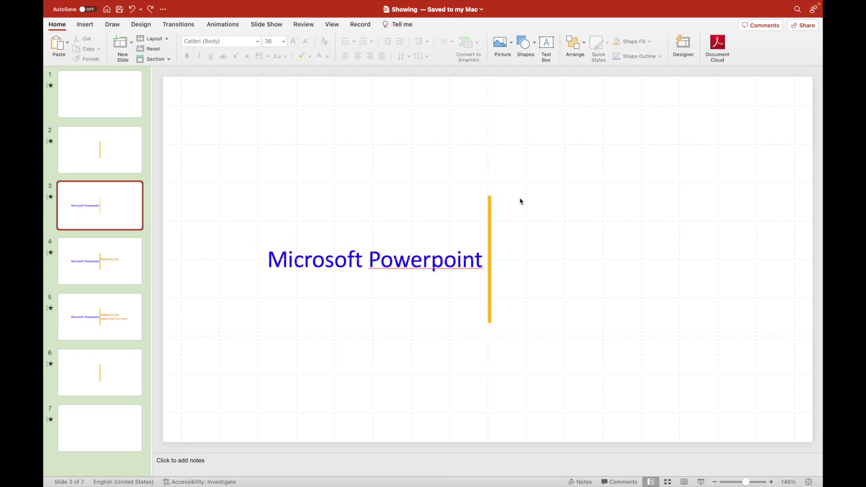
click(401, 204)
key(Delete)
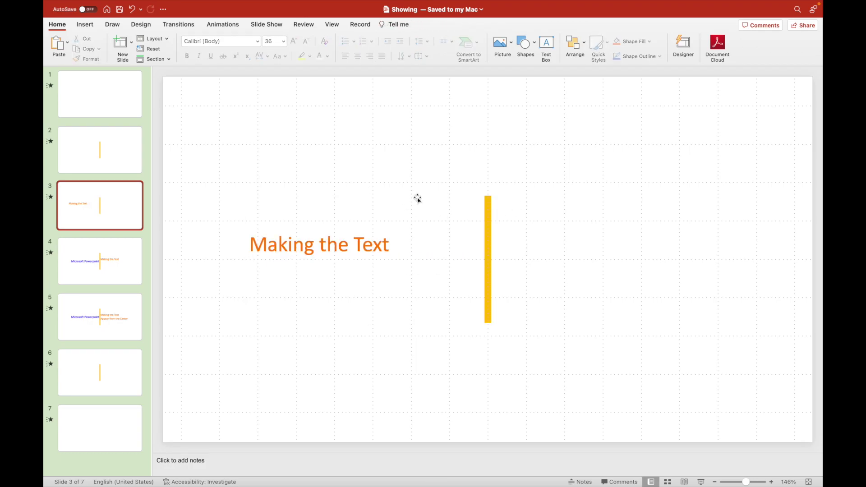
click(334, 251)
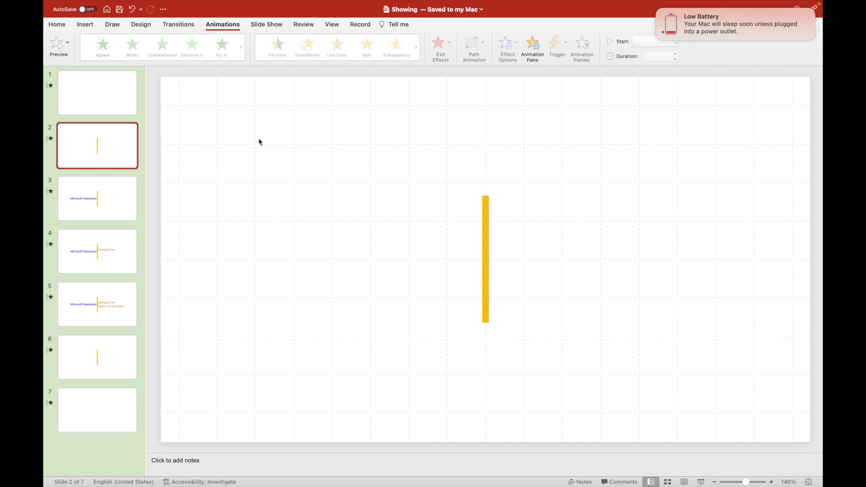
Bring slide 5's yellow vertical line to the front.
click(91, 367)
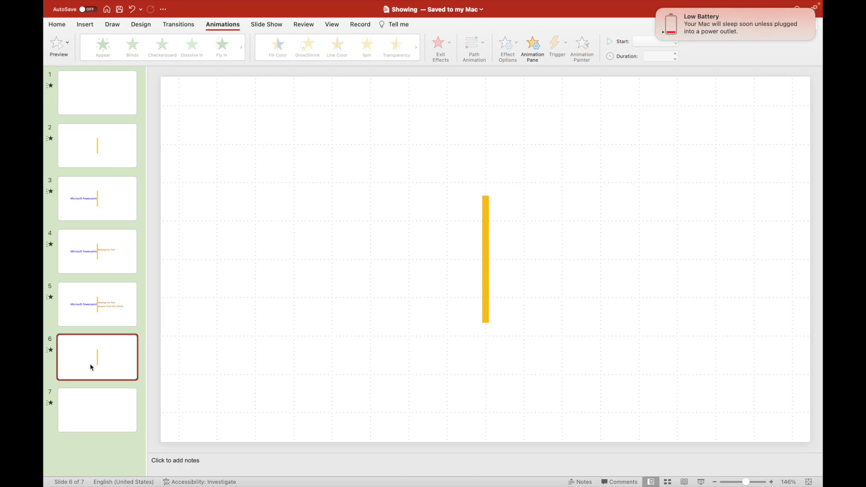
click(576, 311)
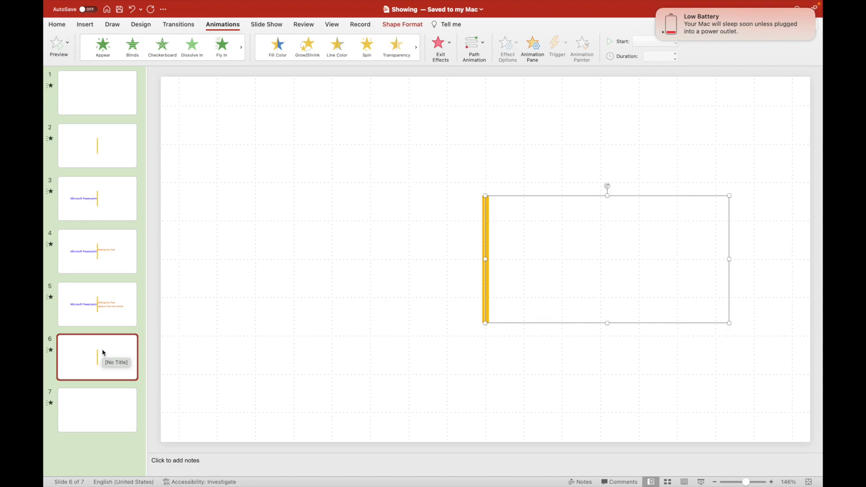
click(108, 316)
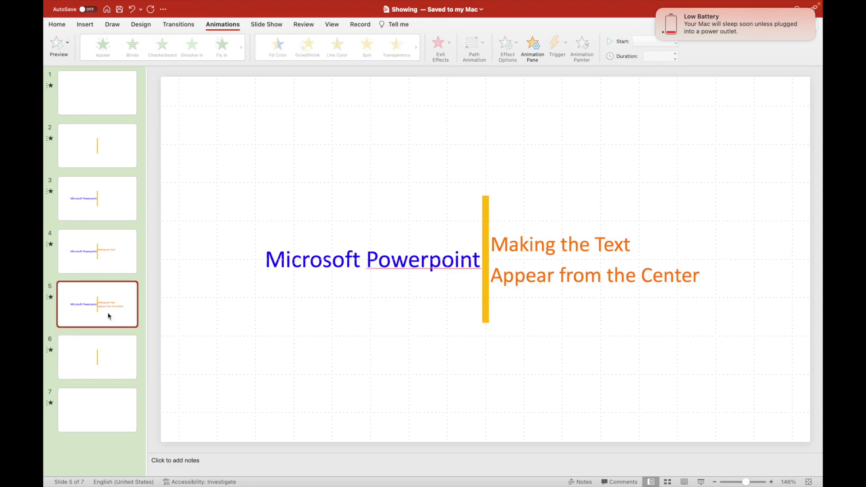
click(481, 243)
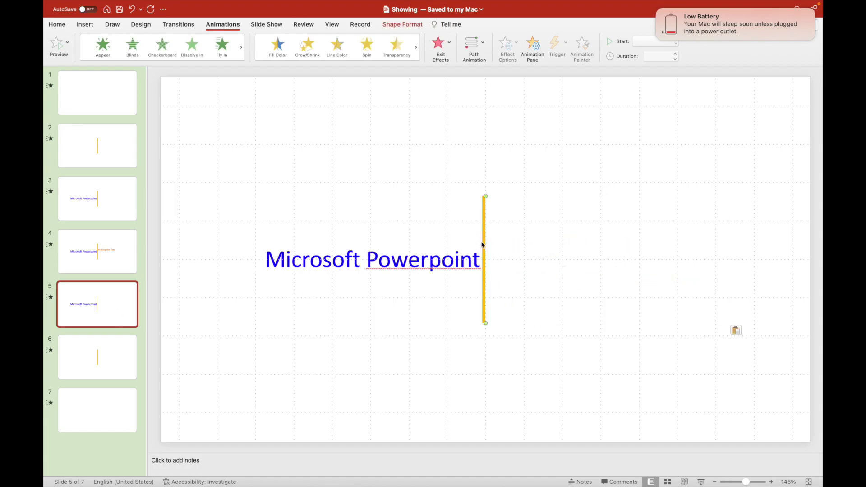
right_click(481, 242)
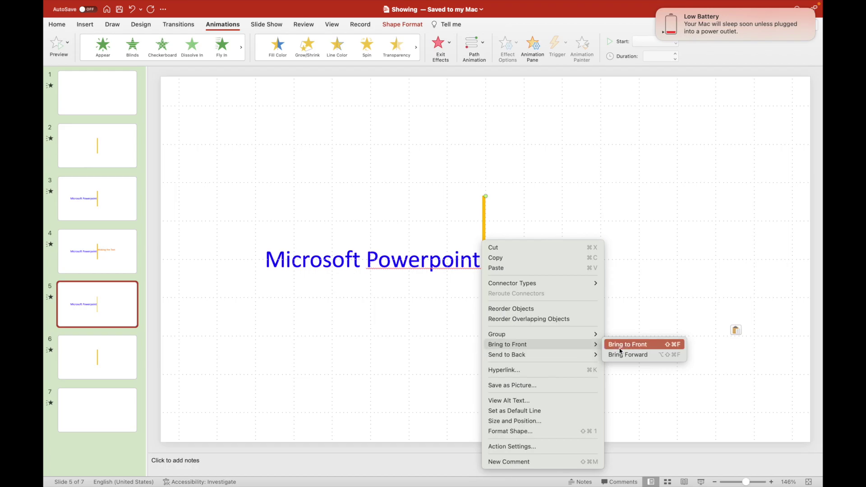
click(626, 344)
Set No fill on slide 5's text box beside the yellow line.
click(586, 278)
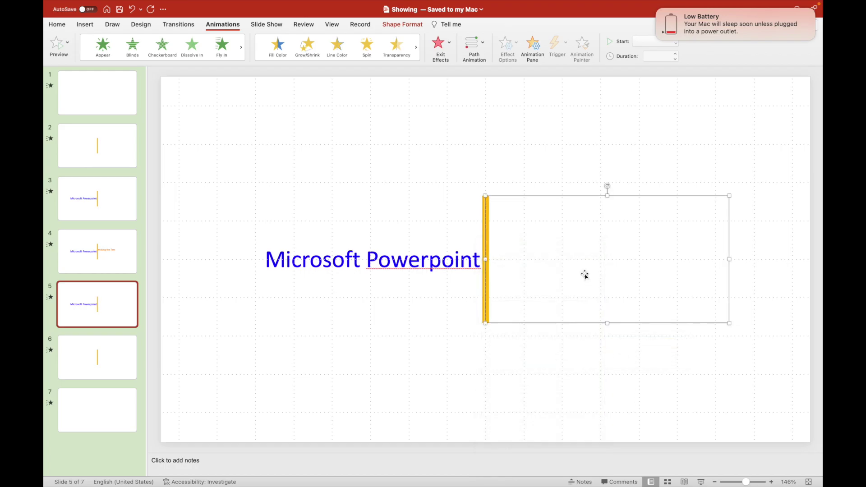
right_click(585, 275)
click(633, 446)
click(714, 128)
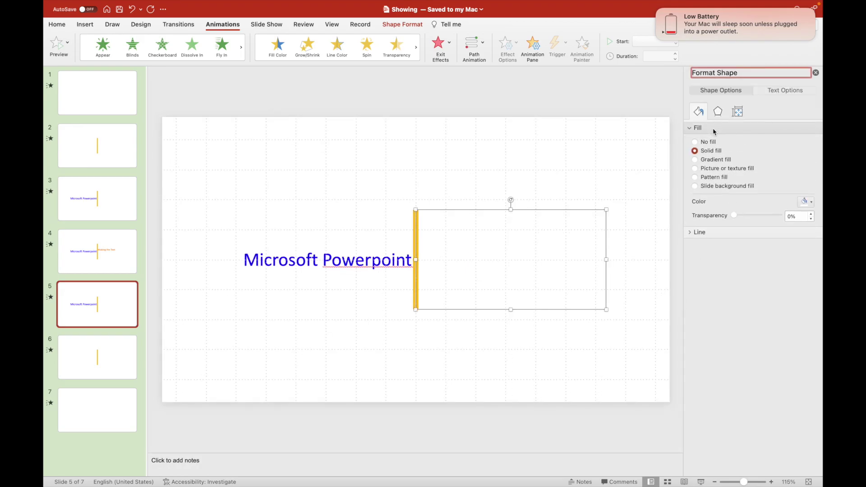
click(708, 142)
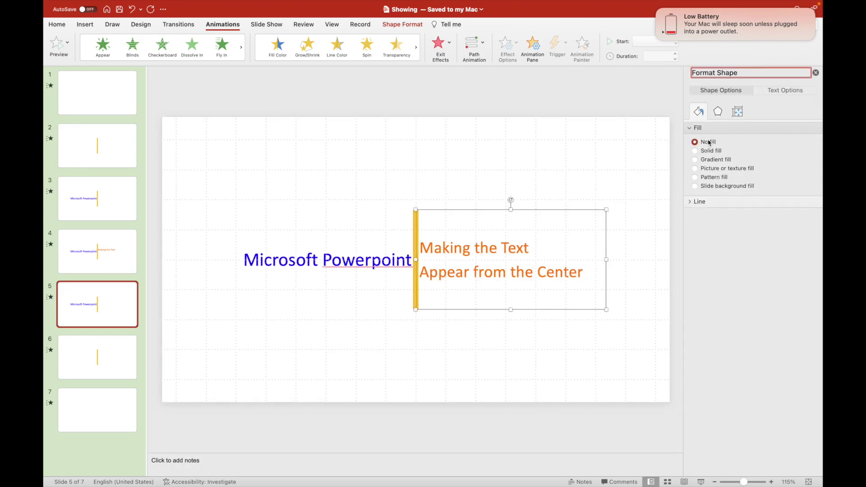
click(614, 120)
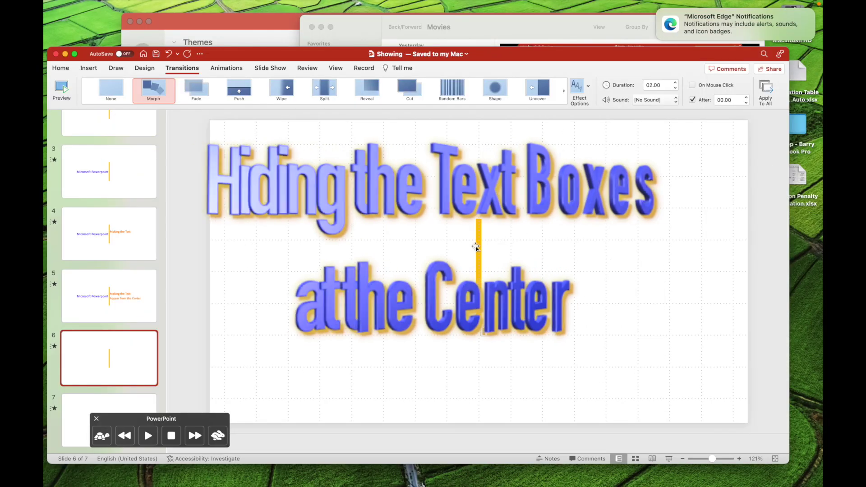
Move slide 6's right text box toward the centre and stack the lower box on it.
click(497, 246)
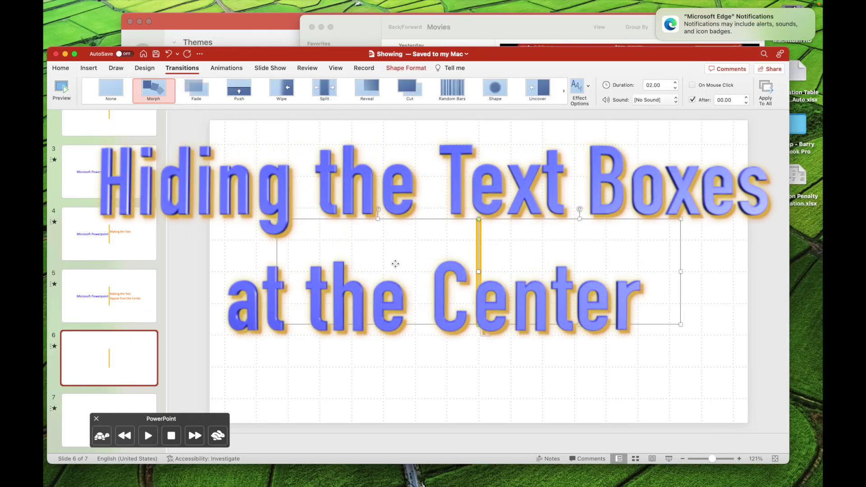
click(536, 275)
drag(646, 221, 539, 221)
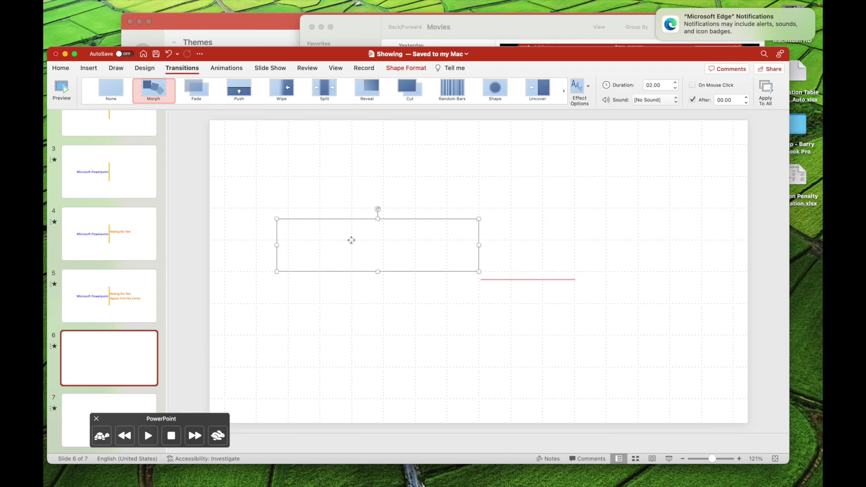
click(340, 295)
drag(322, 326, 307, 245)
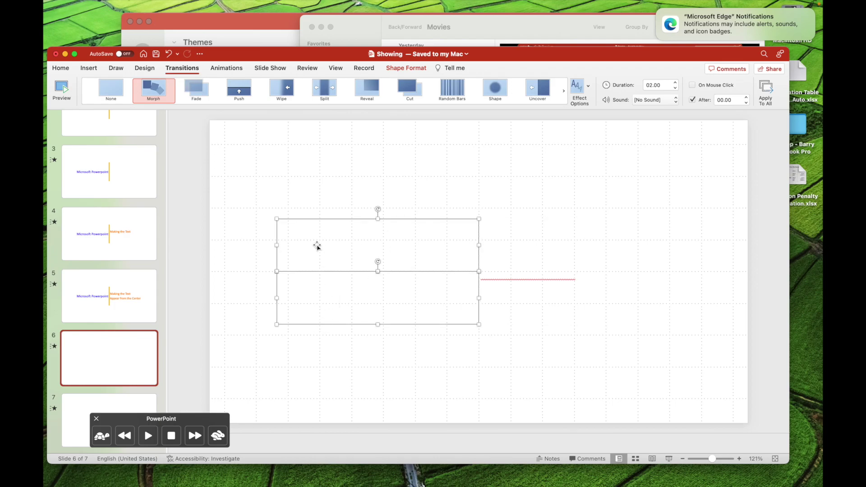
Centre the stacked text boxes and paste the yellow line back in front.
drag(417, 220, 527, 223)
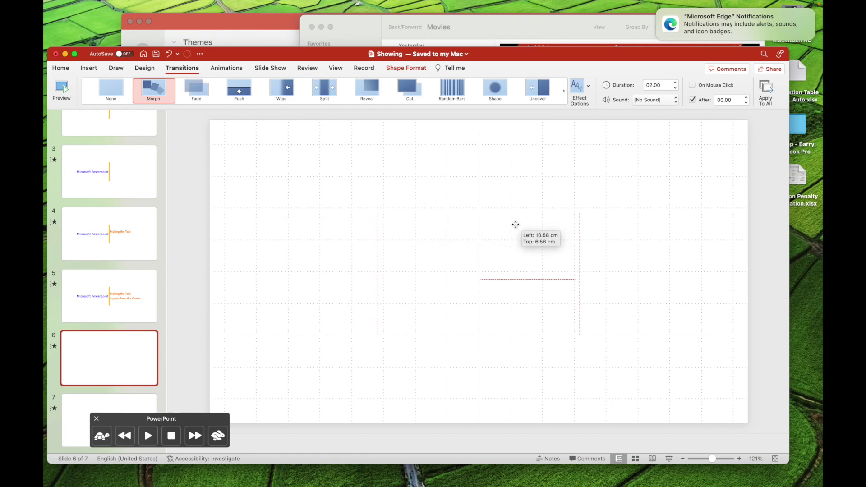
drag(526, 223, 515, 216)
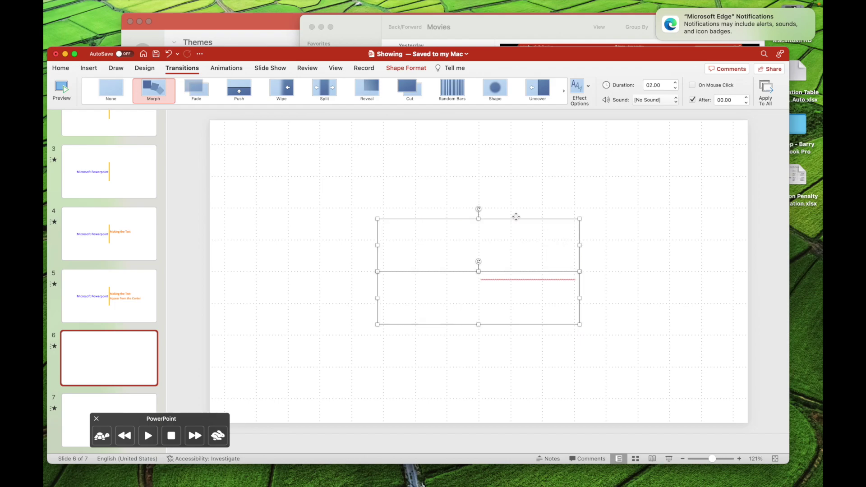
click(699, 244)
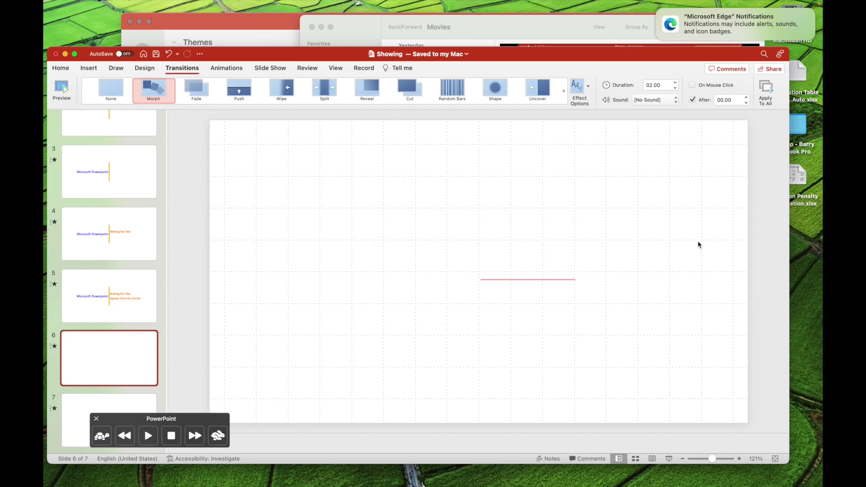
key(super+v)
click(698, 245)
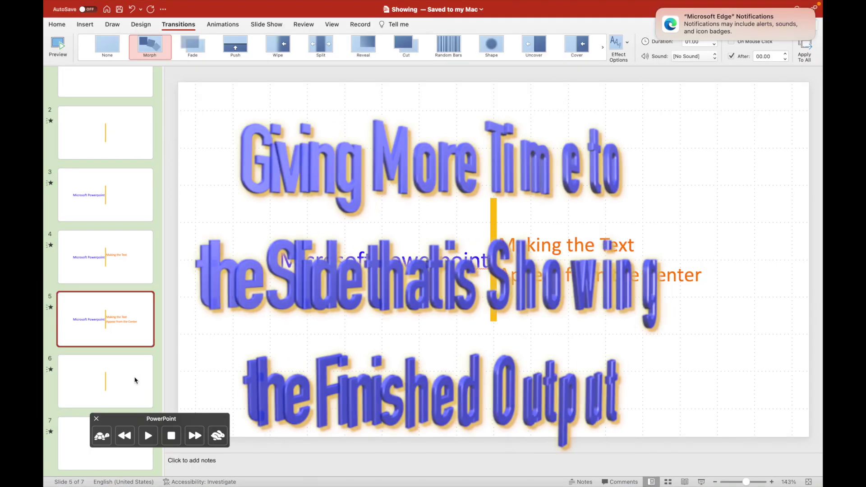
Set slide 6's Morph duration to 04.00, review slides 5–7, then start the slide show.
click(136, 381)
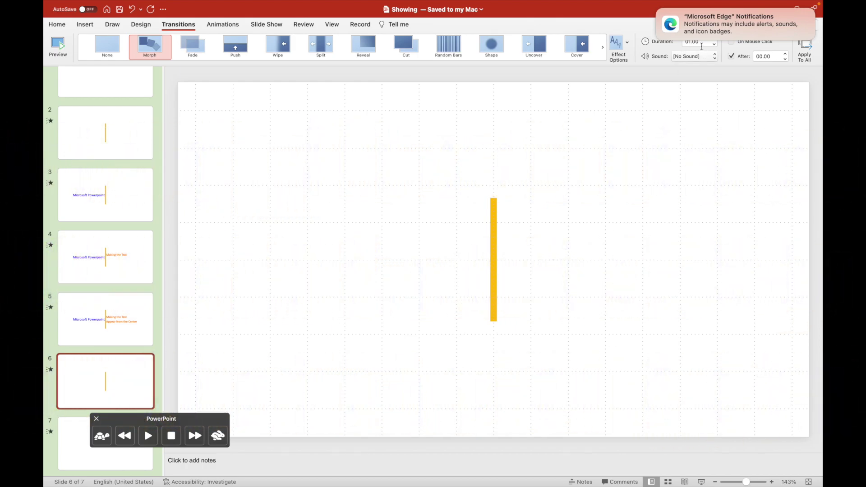
click(701, 49)
click(71, 441)
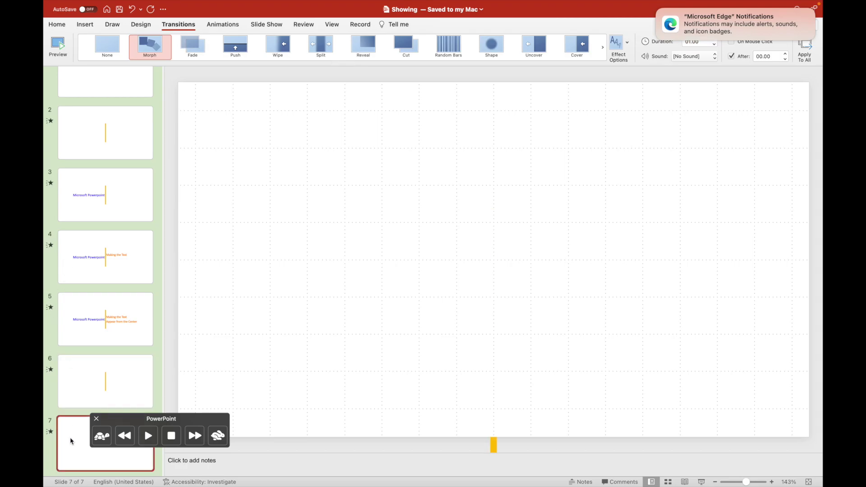
click(104, 311)
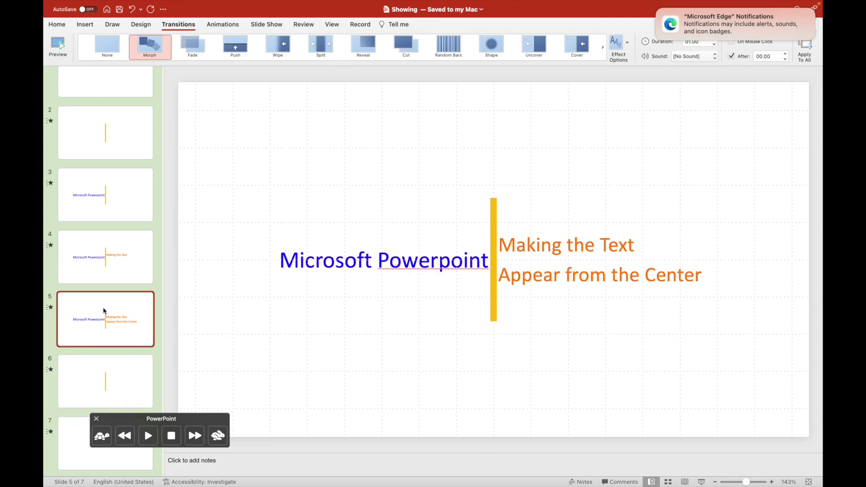
click(95, 404)
click(85, 446)
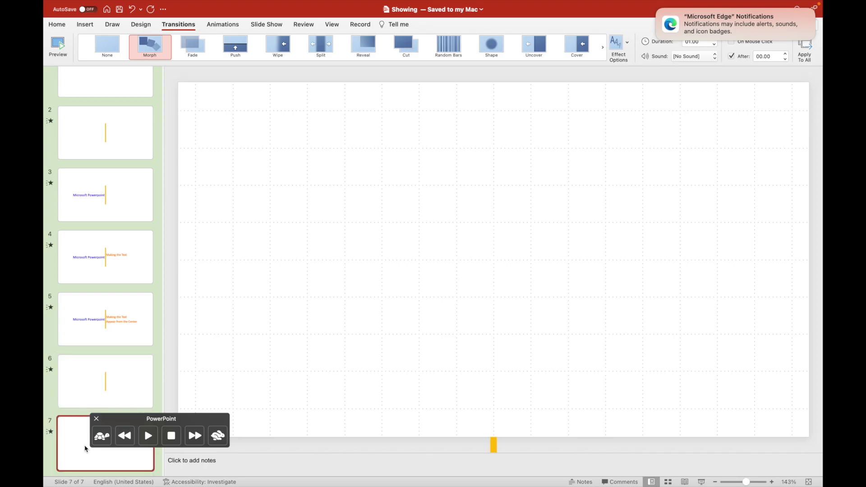
click(95, 382)
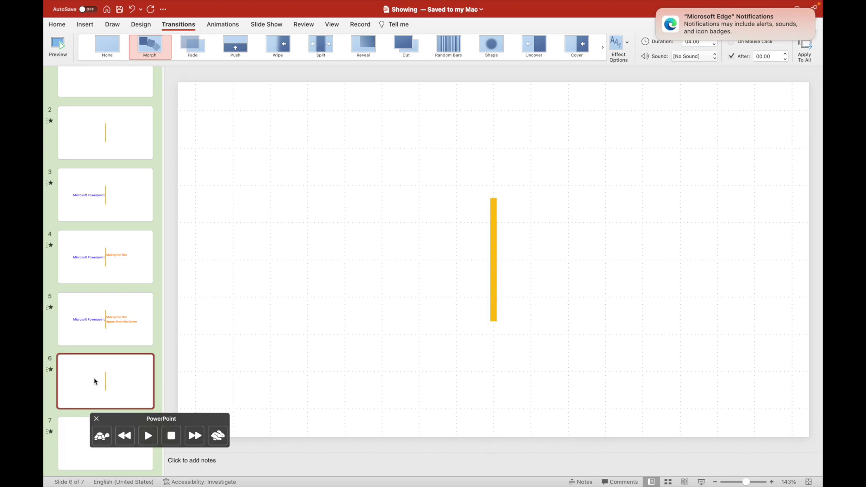
click(702, 482)
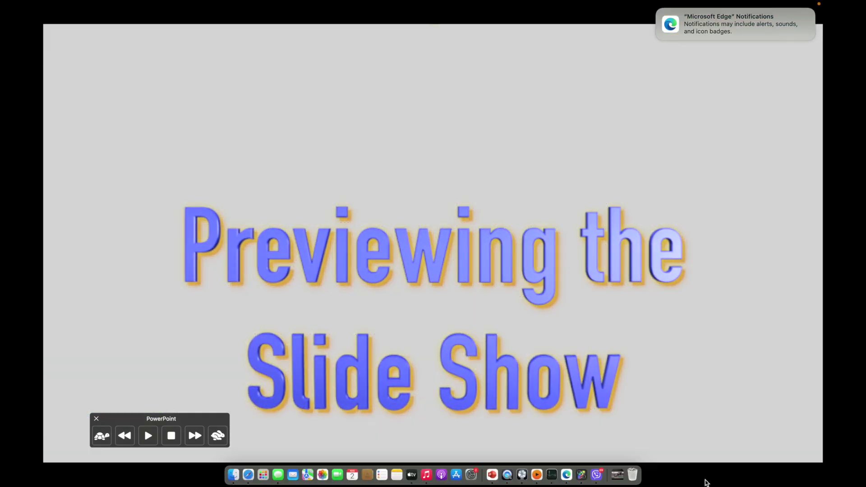